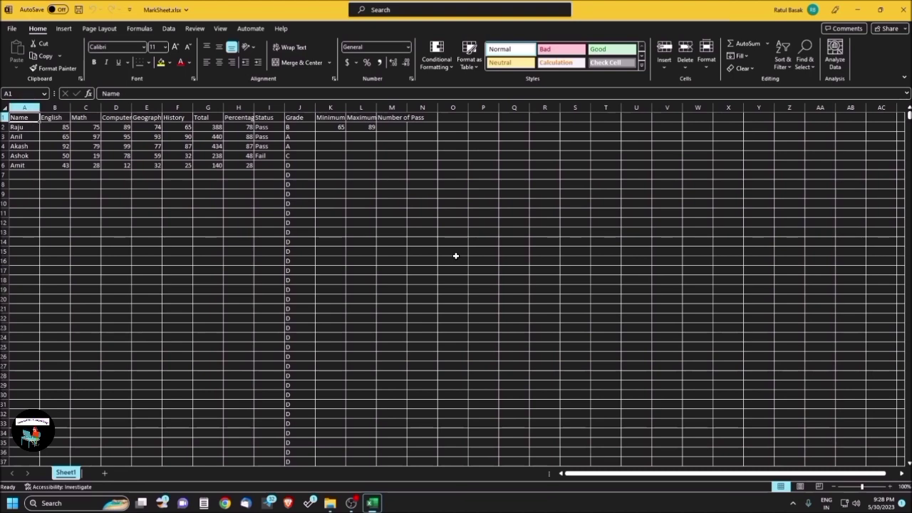
Review the student names and the column headings from Name through Total in the mark sheet.
key("Down")
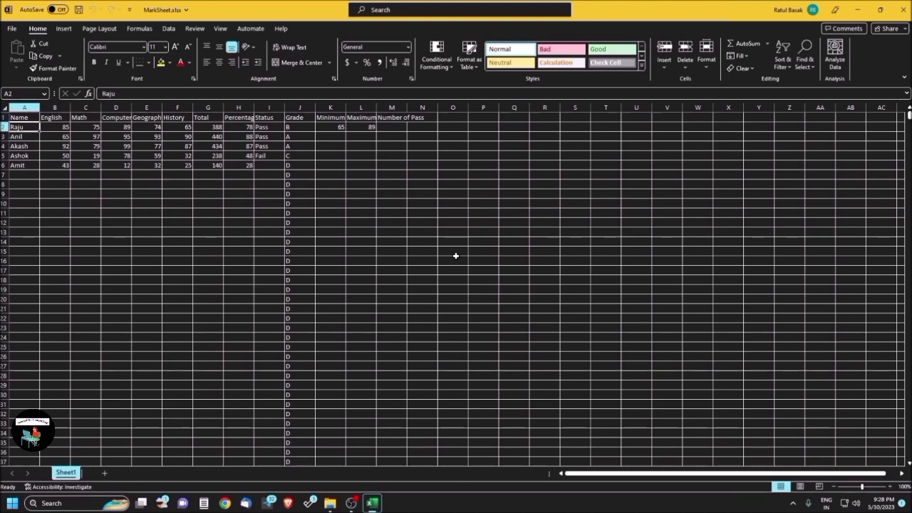
key("Down")
key("Down")
key("Up")
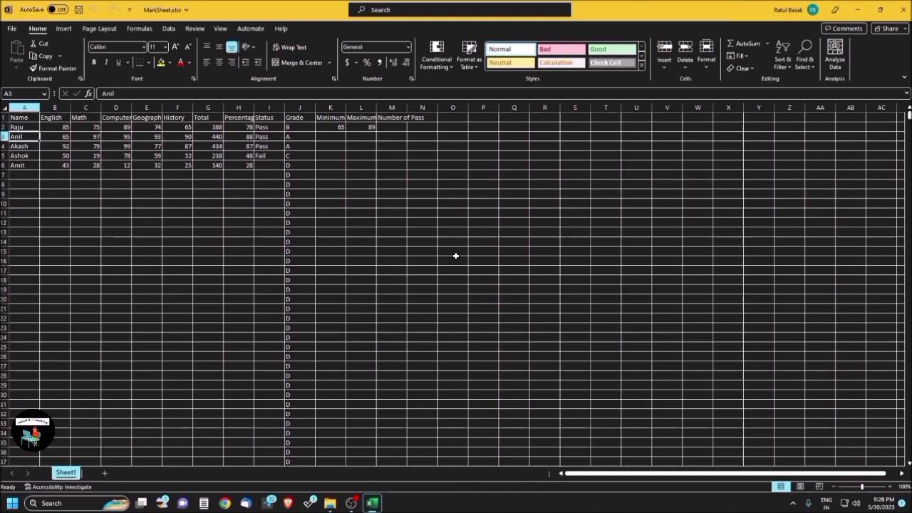
key("Up")
key("Up")
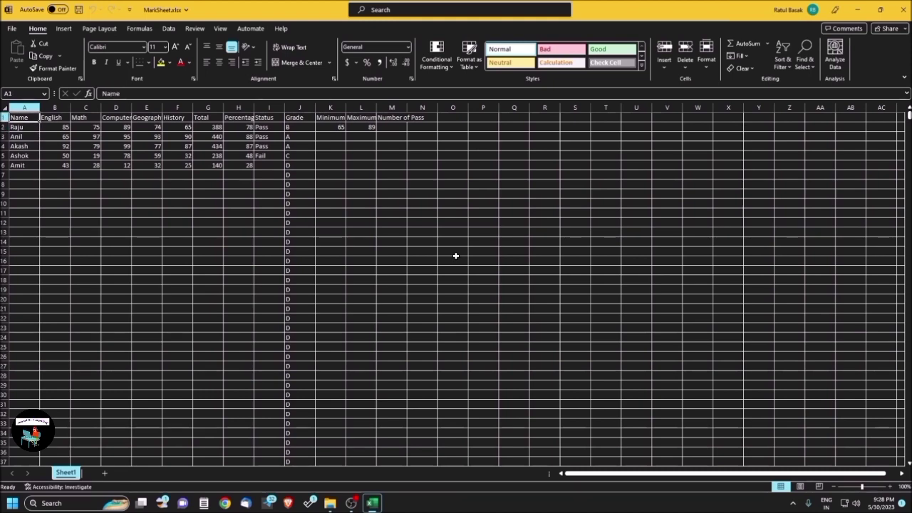
key("Right")
key("Right")
key("Right")
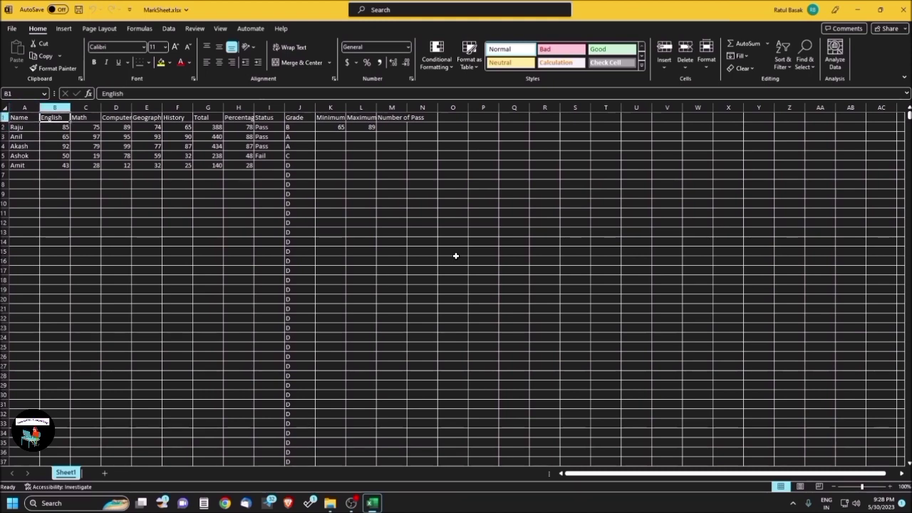
key("Right")
key("Right")
key("Right")
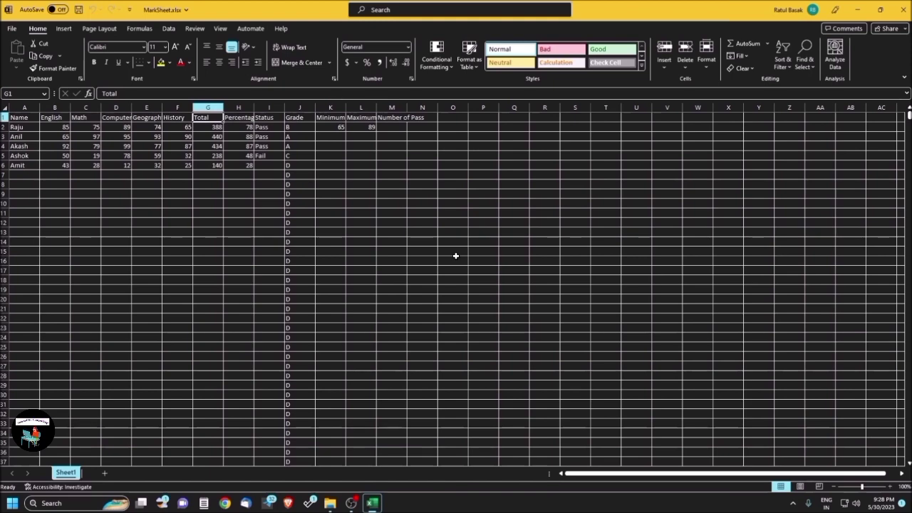
Add a new worksheet and enter the headings Name in A1 and Total in B1.
key("shift+F11")
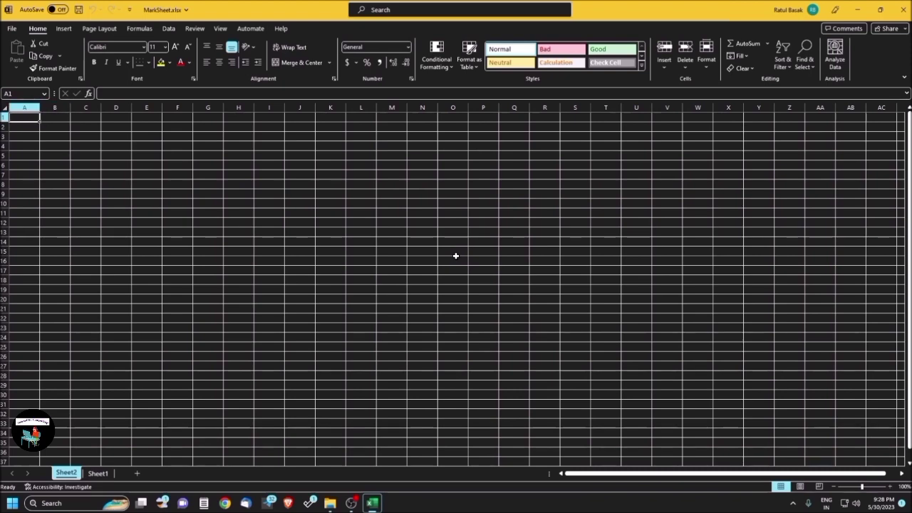
type("Name")
key("Return")
key("Up")
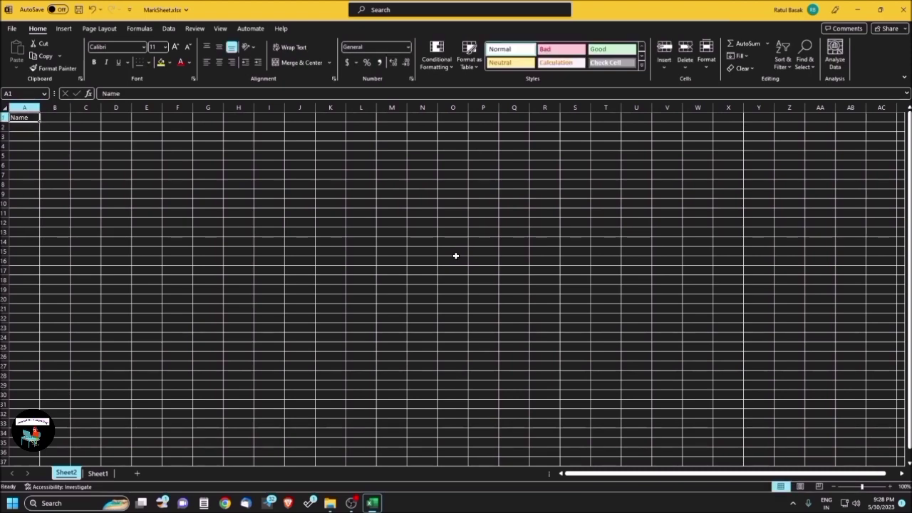
key("Right")
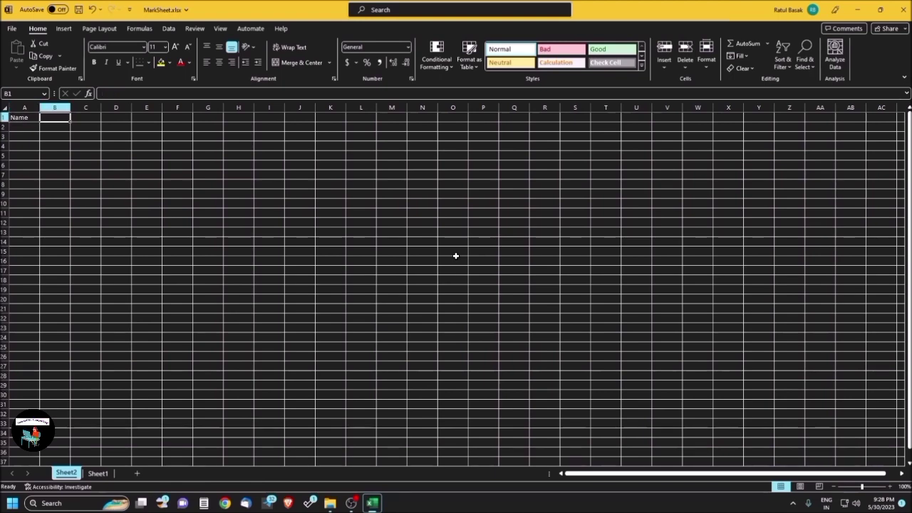
type("Total")
key("Return")
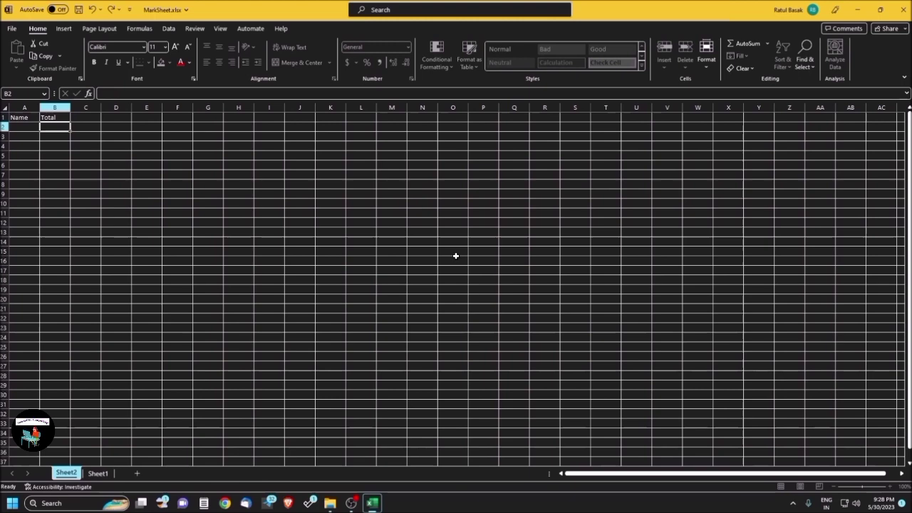
key("Up")
key("Left")
key("Down")
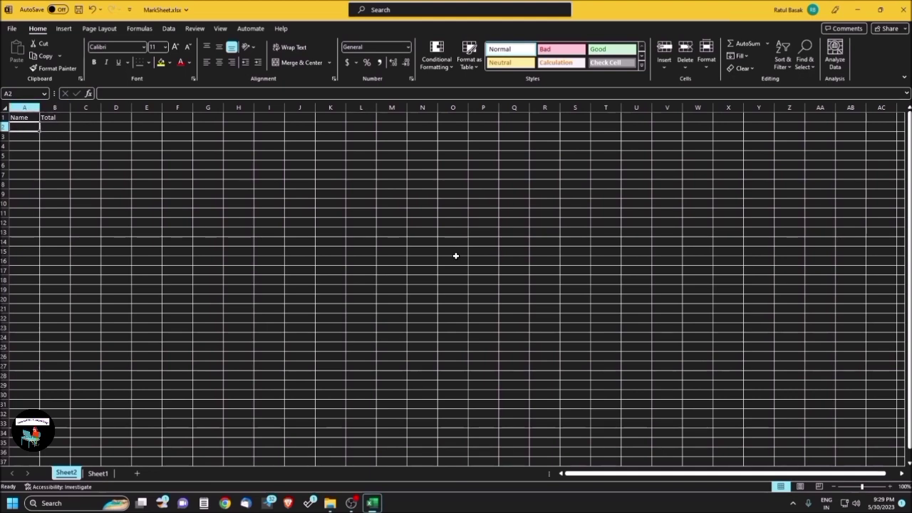
Start an XLOOKUP formula in B2 of the new sheet with A2 as the lookup value.
key("Tab")
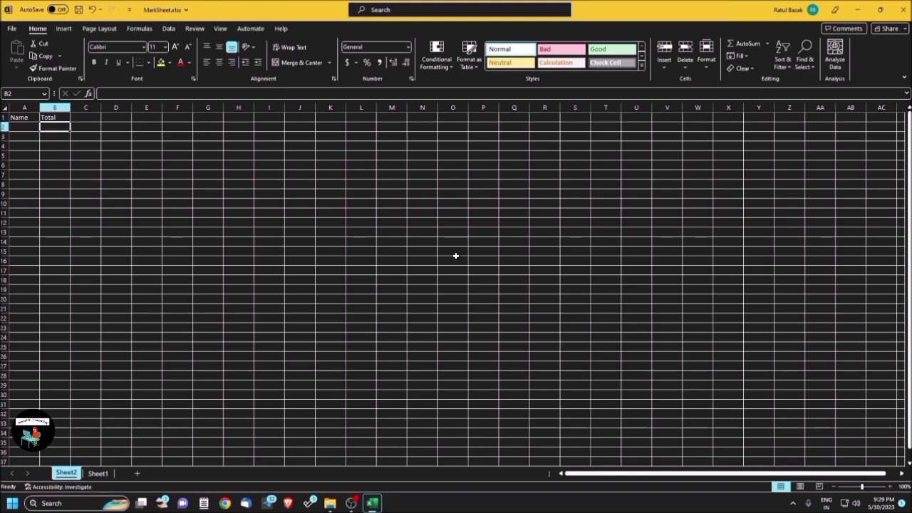
key("F2")
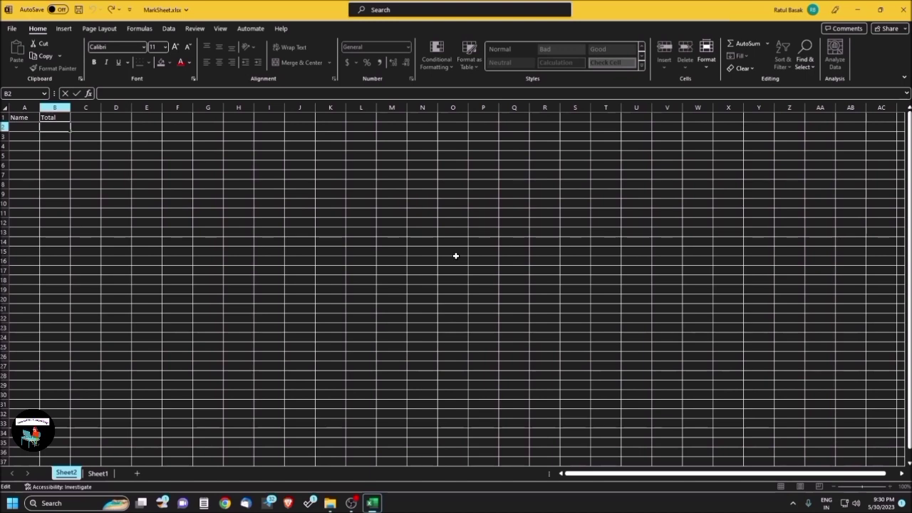
type("=")
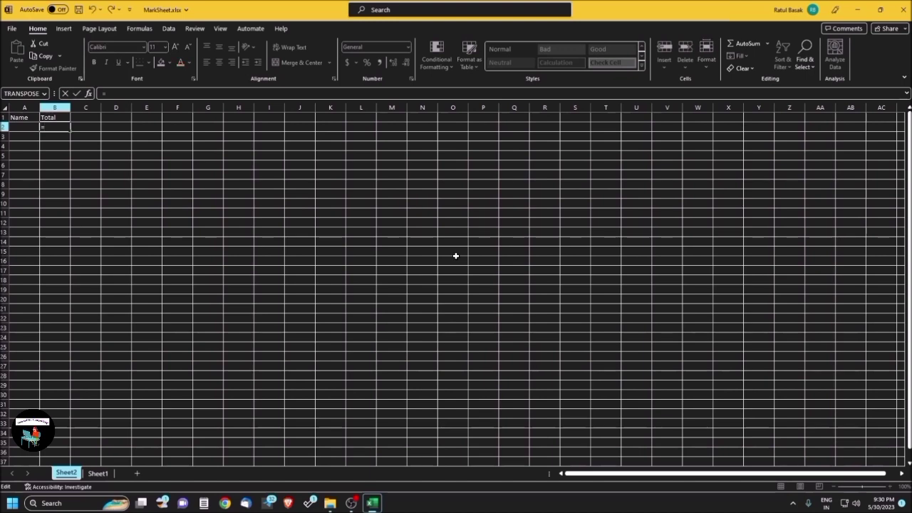
type("xlookup")
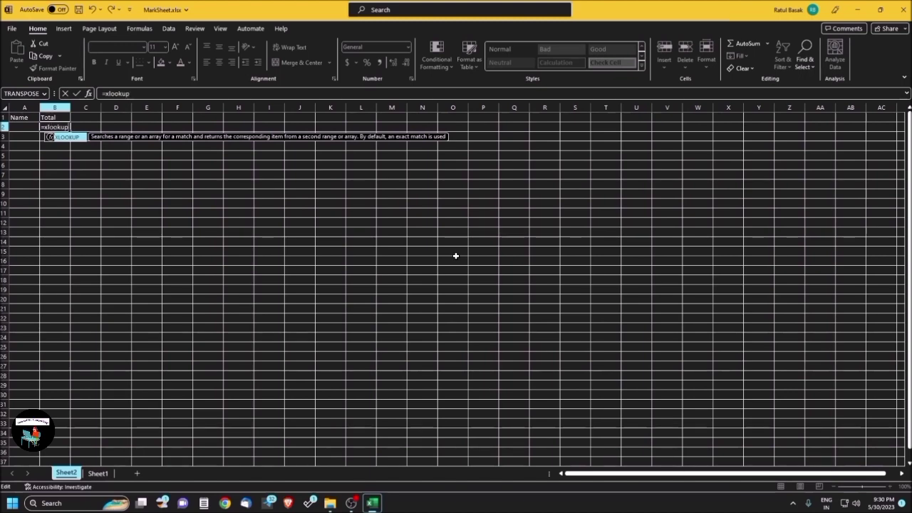
type("(")
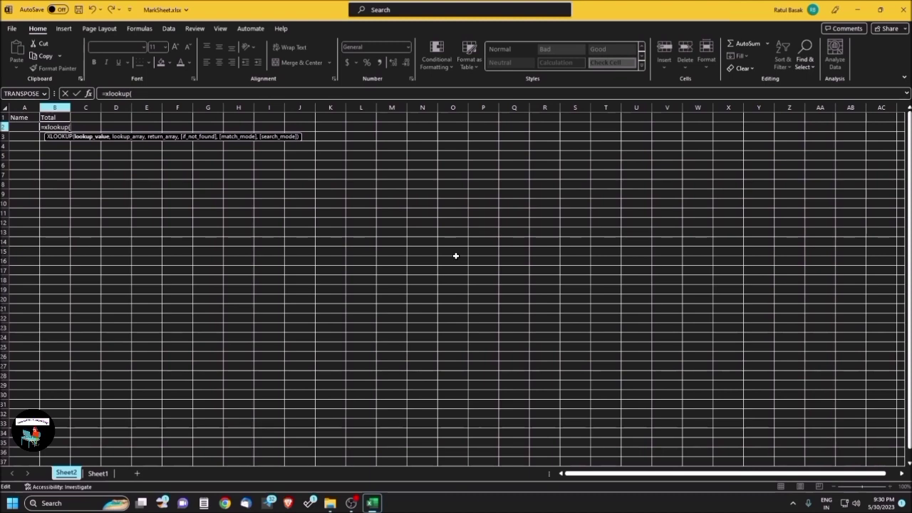
type("a2")
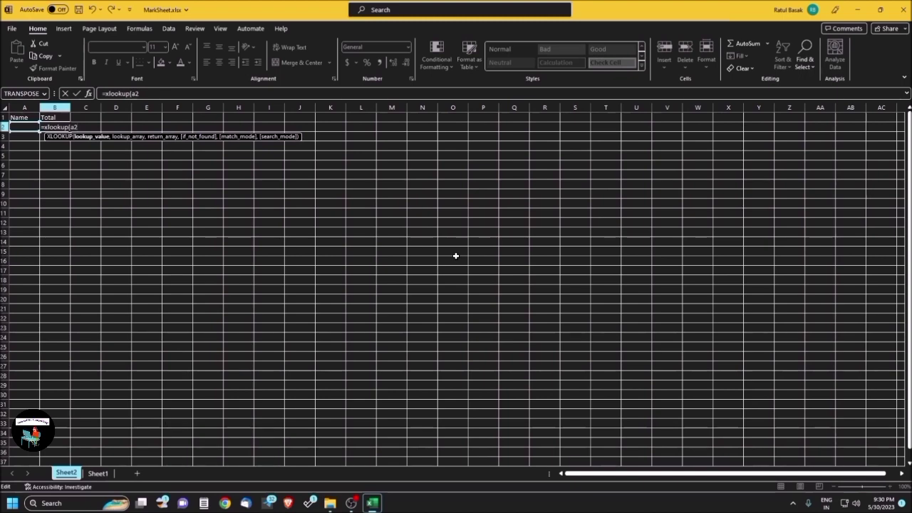
Add Sheet1!a1:a6 as the formula's lookup array and begin the return array with a reference to Sheet1.
type(",")
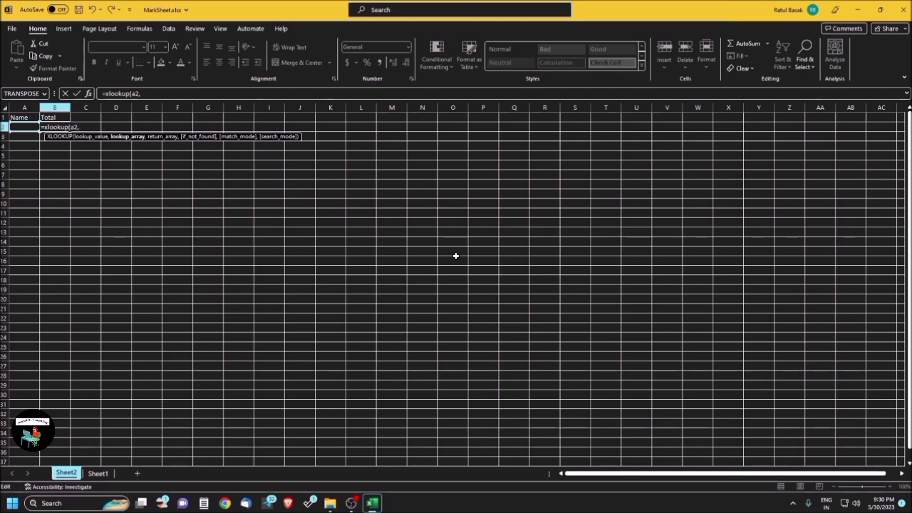
type("Shee")
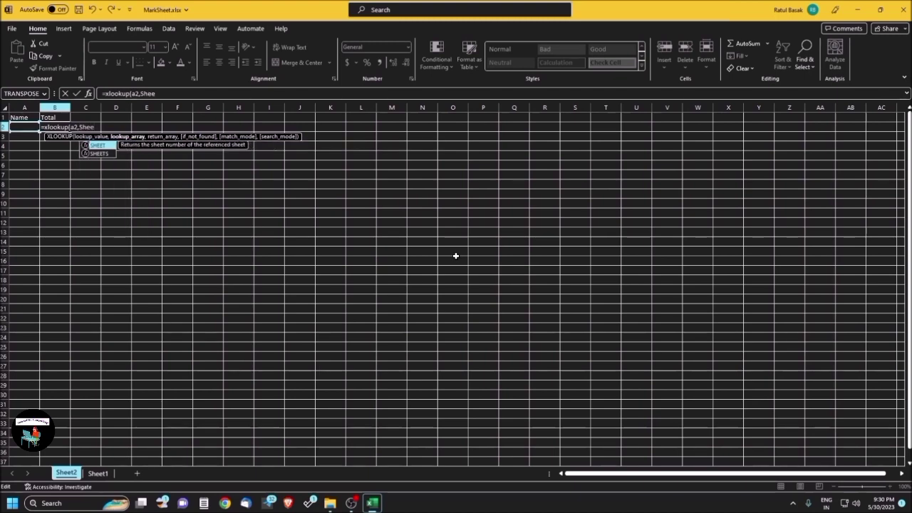
type("t1!")
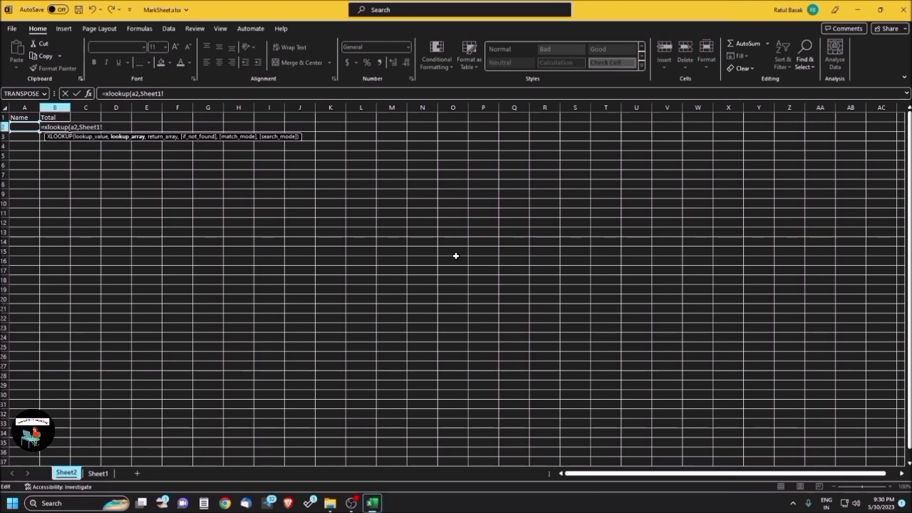
type("1:a")
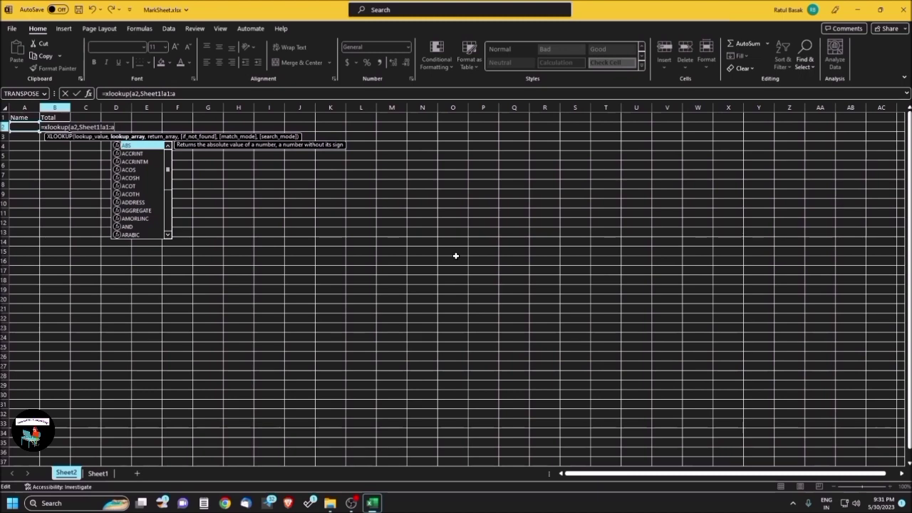
key("Escape")
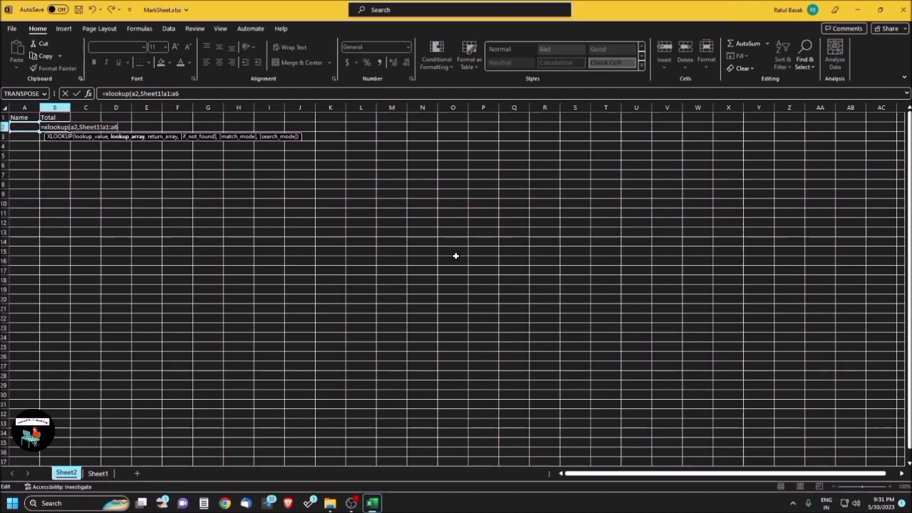
type("6")
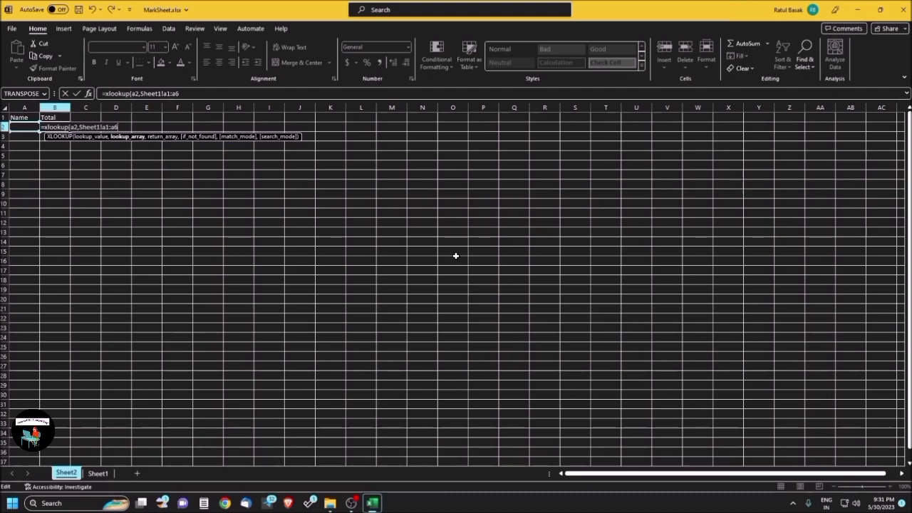
type(",")
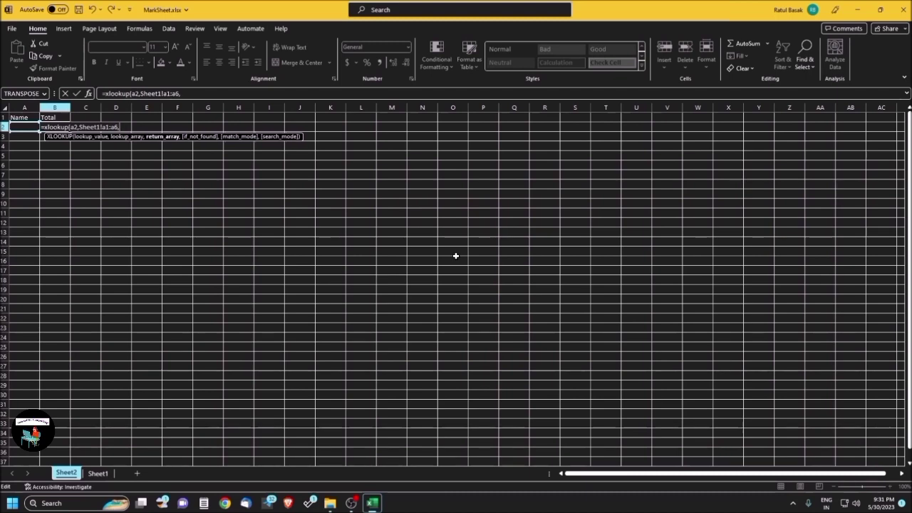
type("Sheet1!")
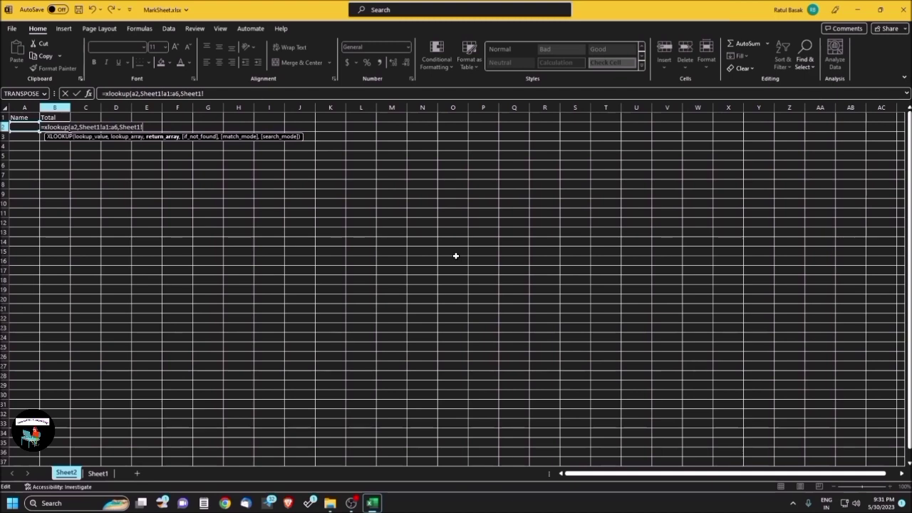
type("a1")
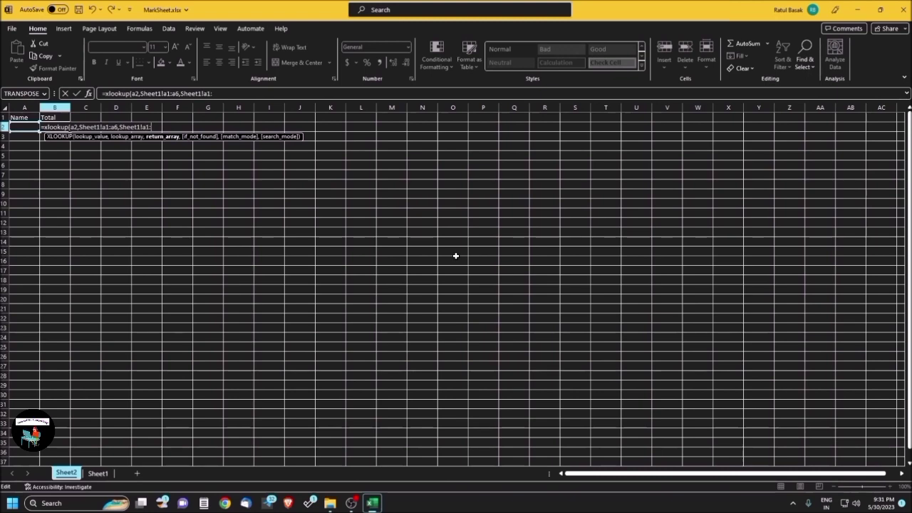
type(":g")
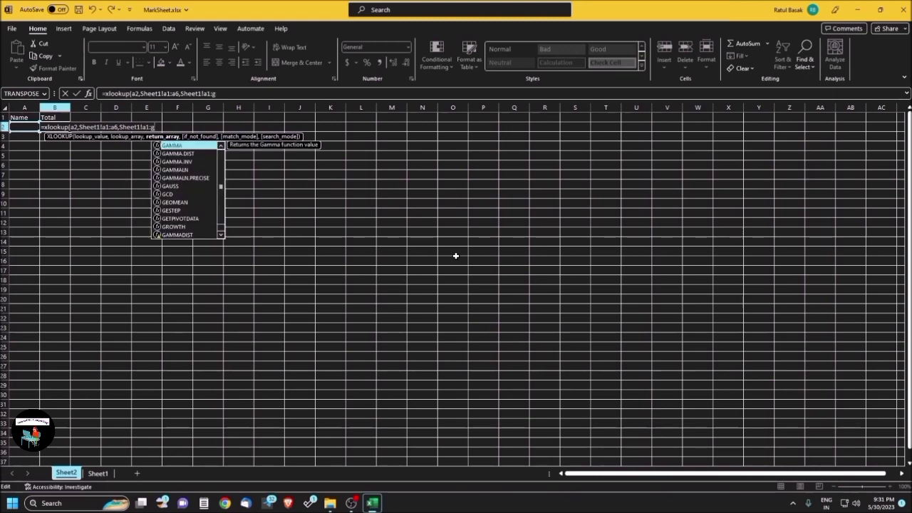
key("BackSpace")
key("BackSpace")
key("BackSpace")
key("BackSpace")
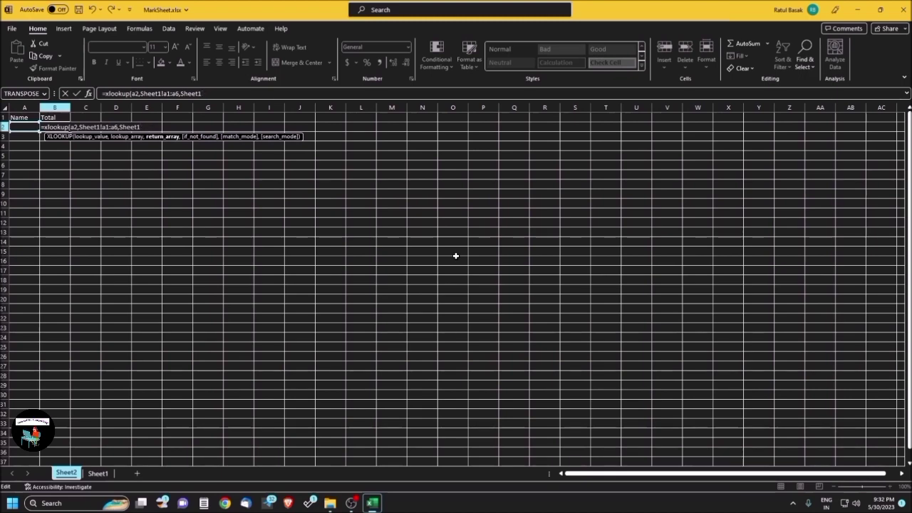
Complete the B2 formula with Sheet1!g1:g6 as the return array and 0 as the if-not-found value.
type("a1:a6,Sheet1!g1:g")
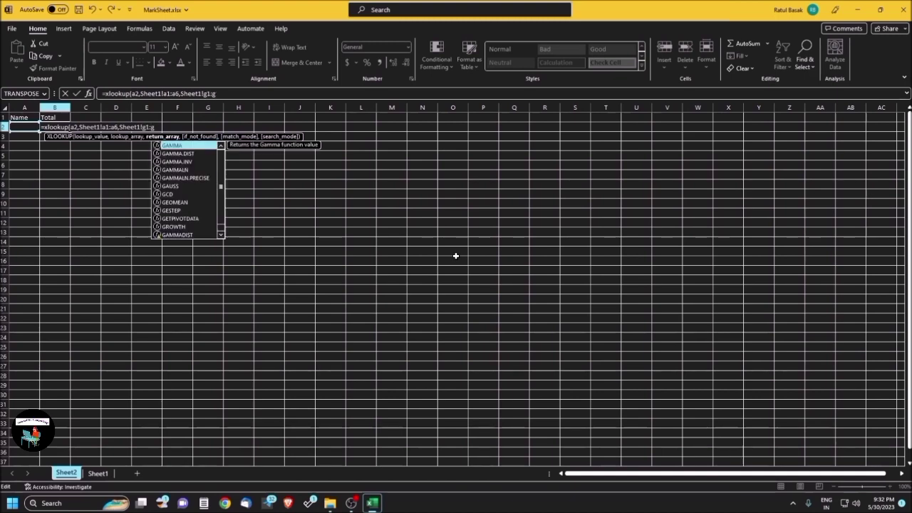
type("6")
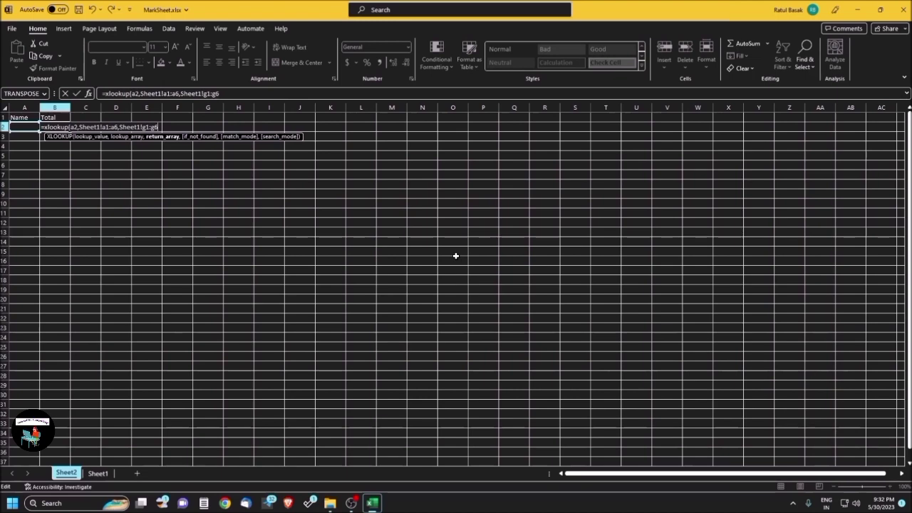
type(",")
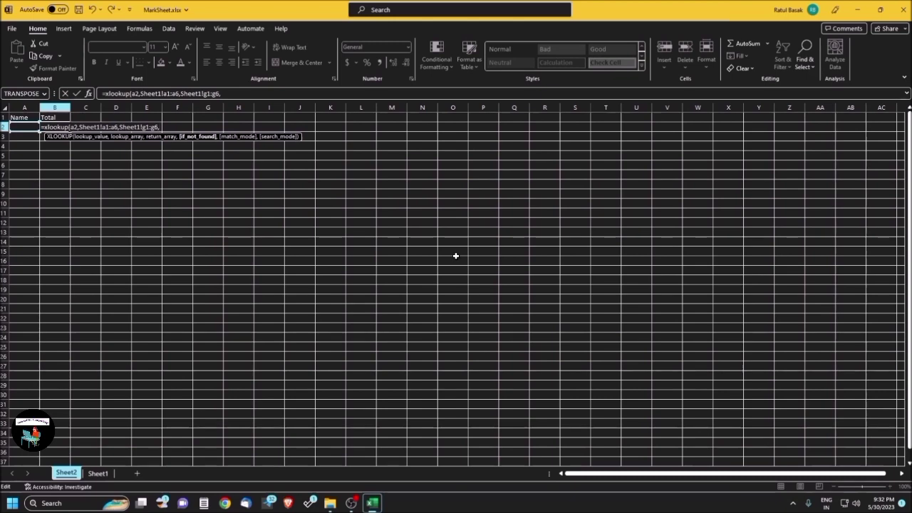
type("-")
key("BackSpace")
type("0)")
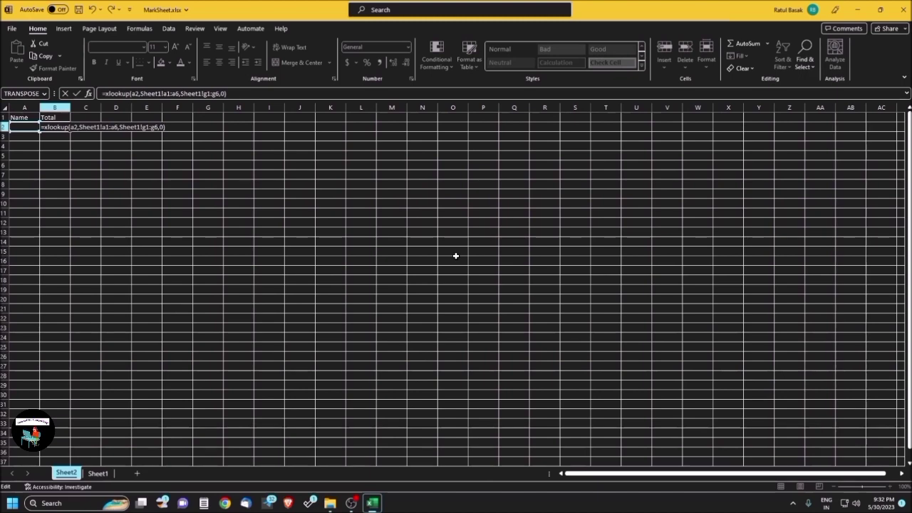
key("Return")
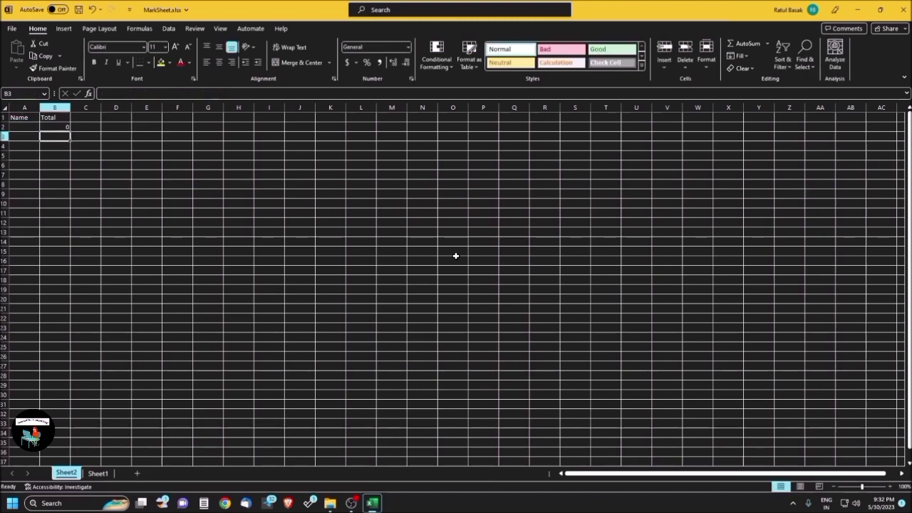
Enter the first student's name from Sheet1 in A2 and check the looked-up total in B2.
key("Up")
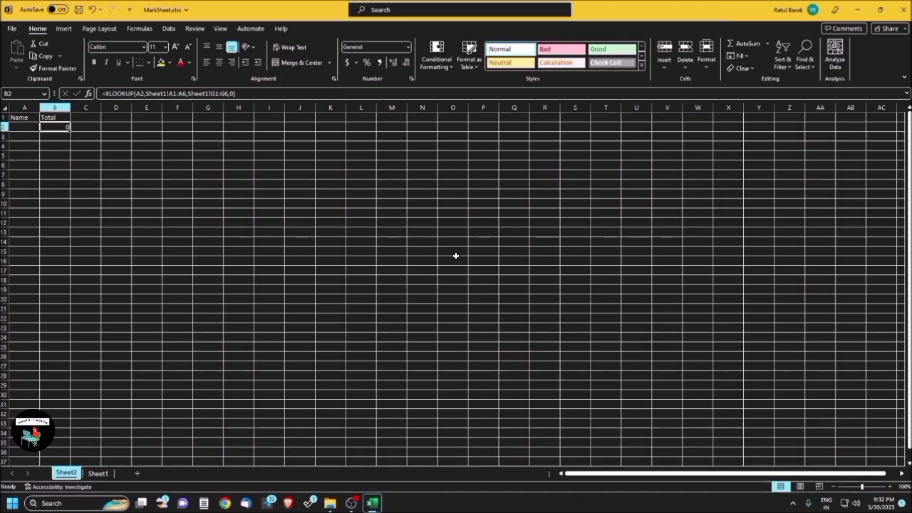
key("Left")
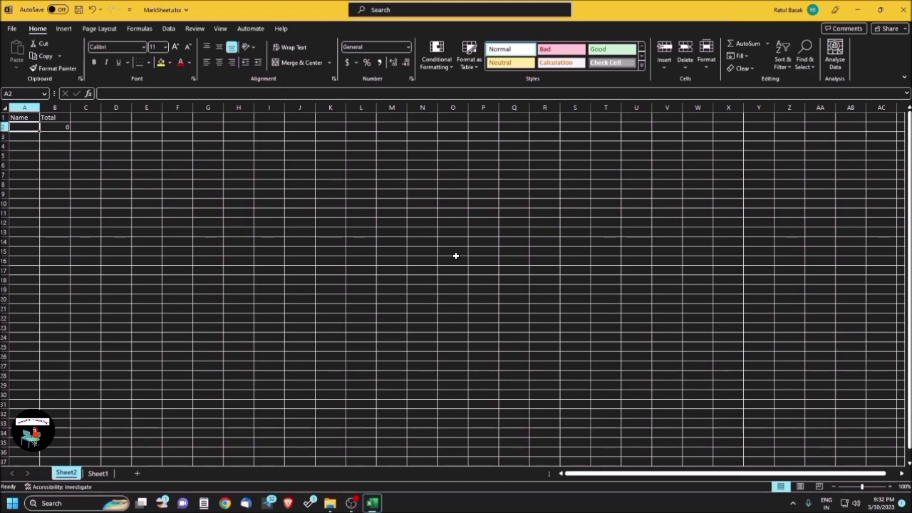
type("Raju")
key("Return")
key("Up")
key("Right")
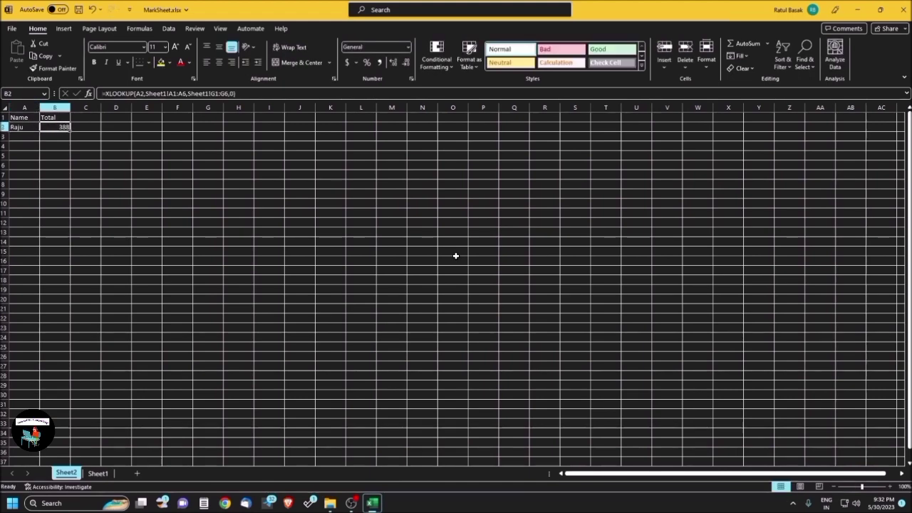
Replace the name in A2 with another student's name from Sheet1 and check the looked-up total in B2.
key("Left")
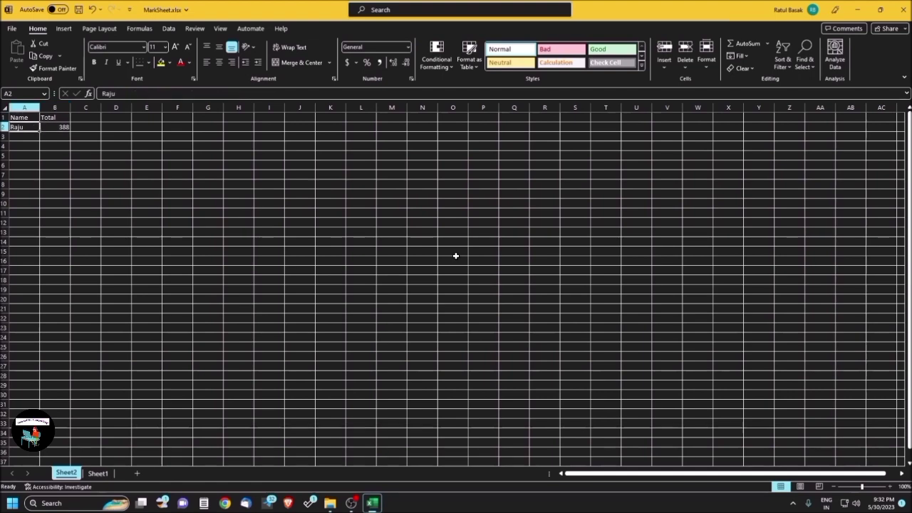
key("Delete")
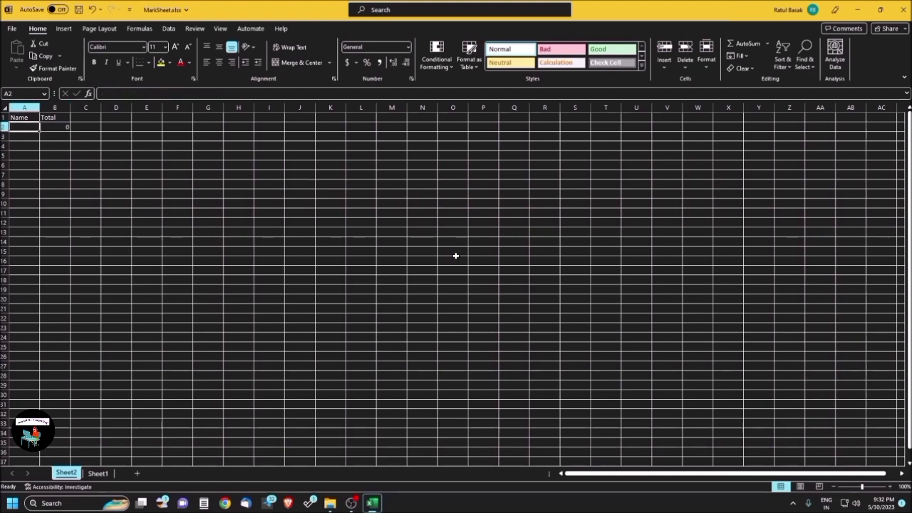
key("BackSpace")
type("Anil")
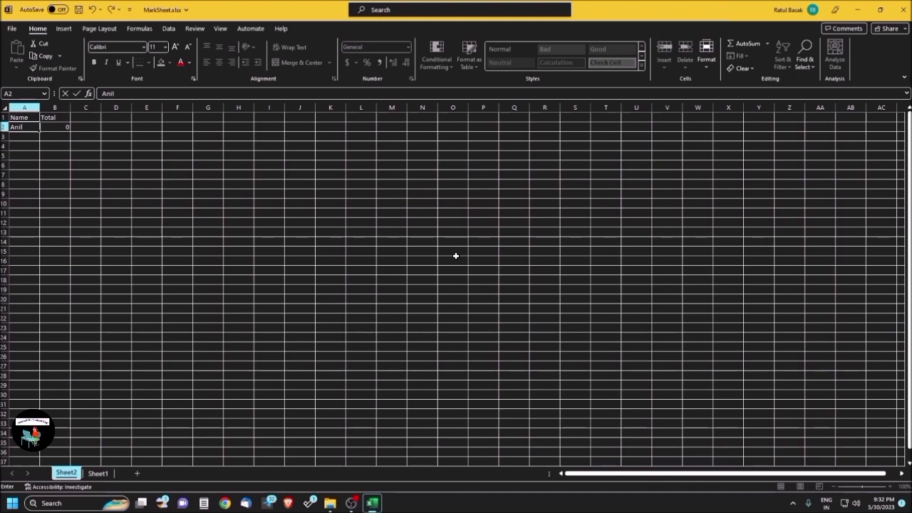
key("Tab")
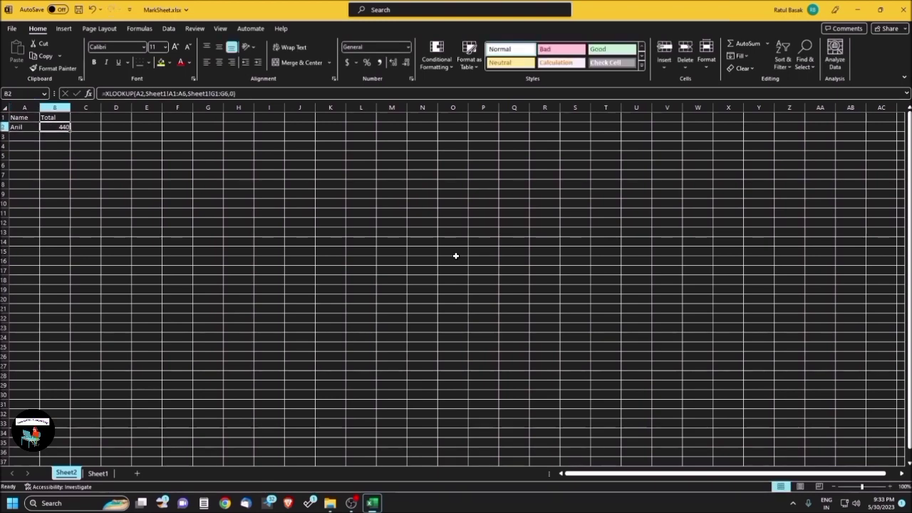
Empty A2, copy the XLOOKUP formula from B2 into it, and clear the original in B2.
key("Left")
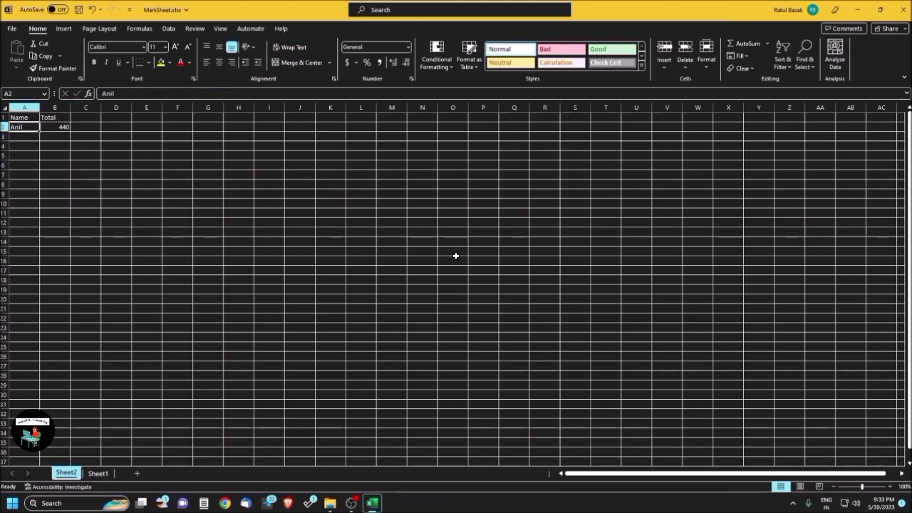
key("Right")
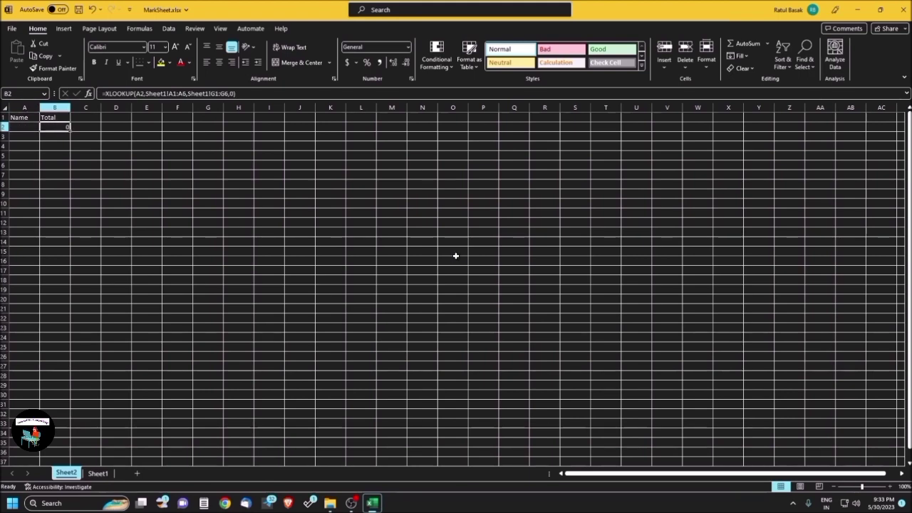
key("ctrl+c")
key("Left")
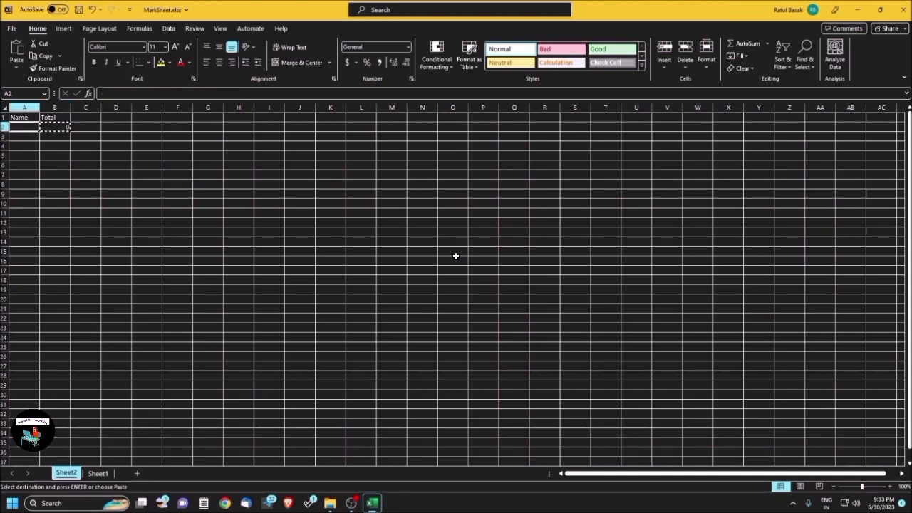
key("ctrl+v")
key("ctrl")
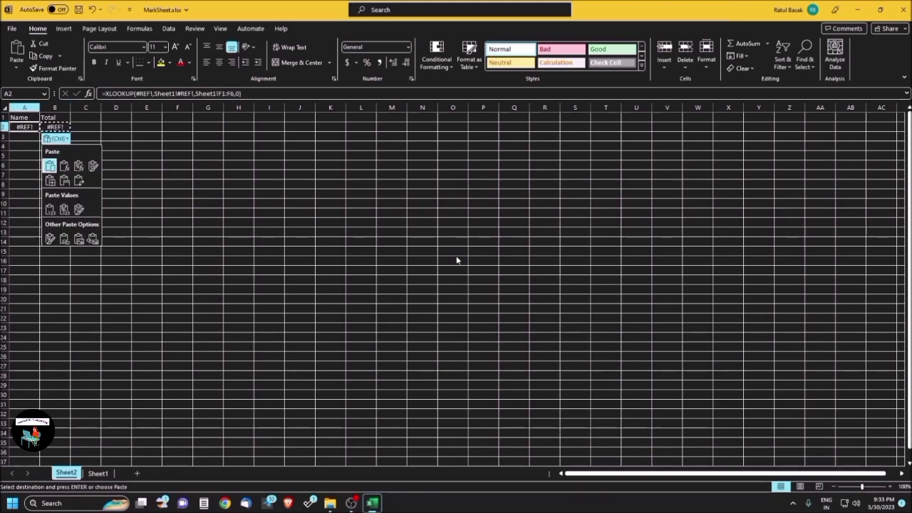
key("Escape")
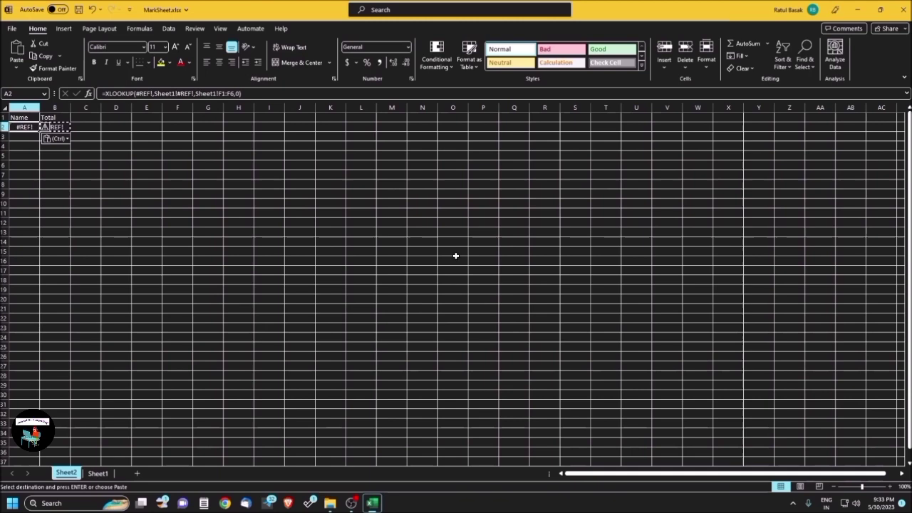
key("Right")
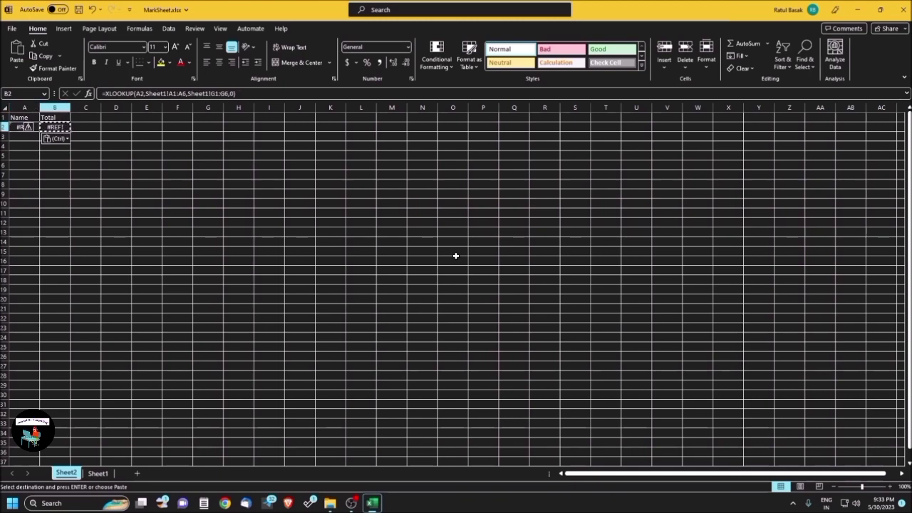
key("Delete")
Try to repair the copied formula in A2 by replacing its invalid lookup value with b2.
key("Left")
key("F2")
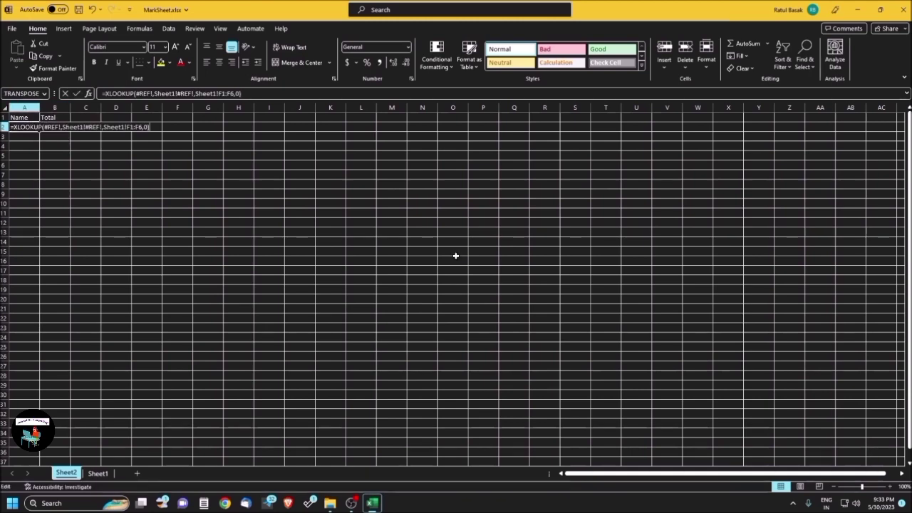
key("Right")
key("Right")
key("Right")
key("Right")
key("Right")
key("Right")
key("Right")
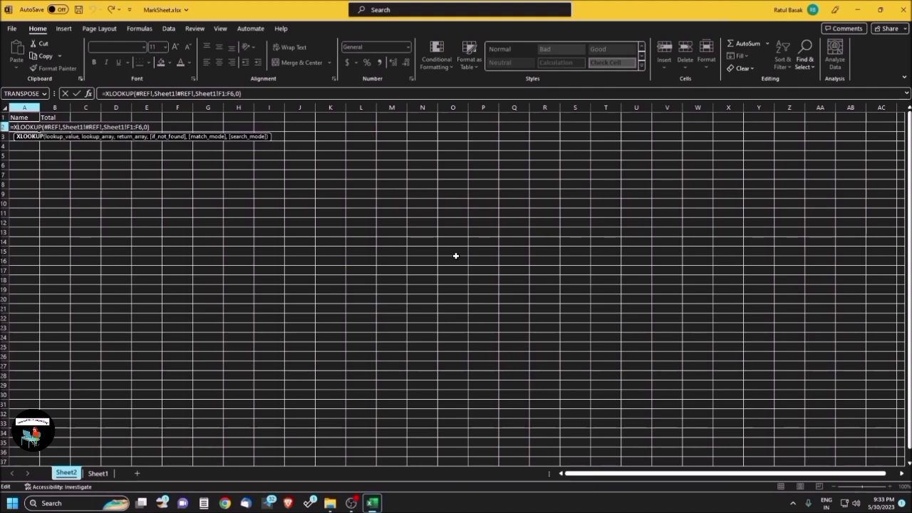
key("Right")
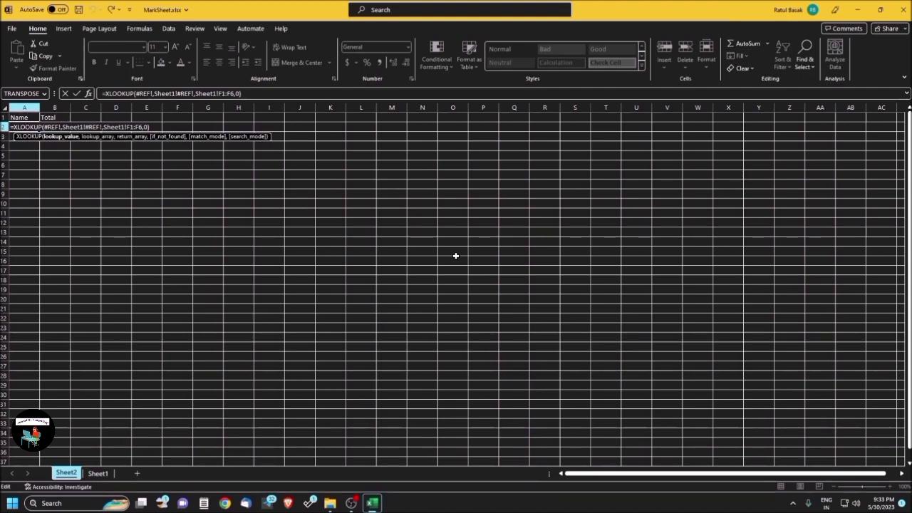
key("Right")
key("Right")
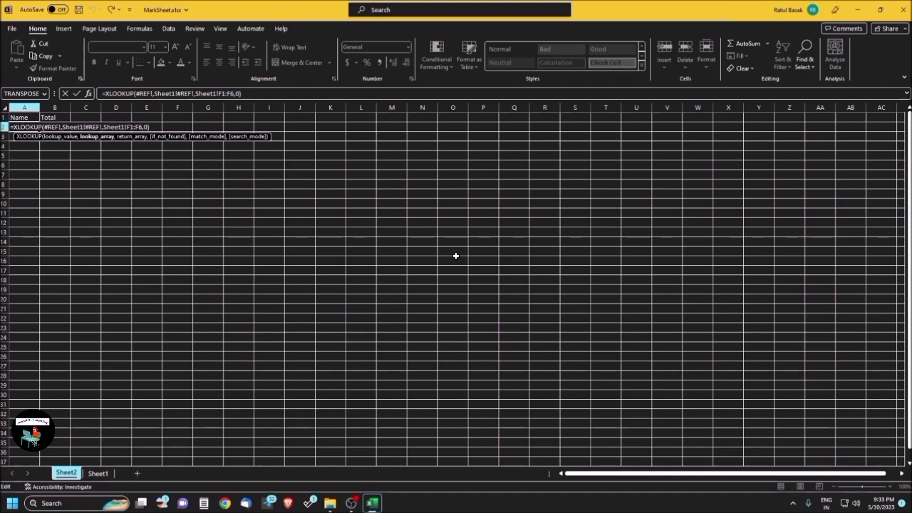
key("Left")
key("BackSpace")
key("BackSpace")
key("BackSpace")
key("BackSpace")
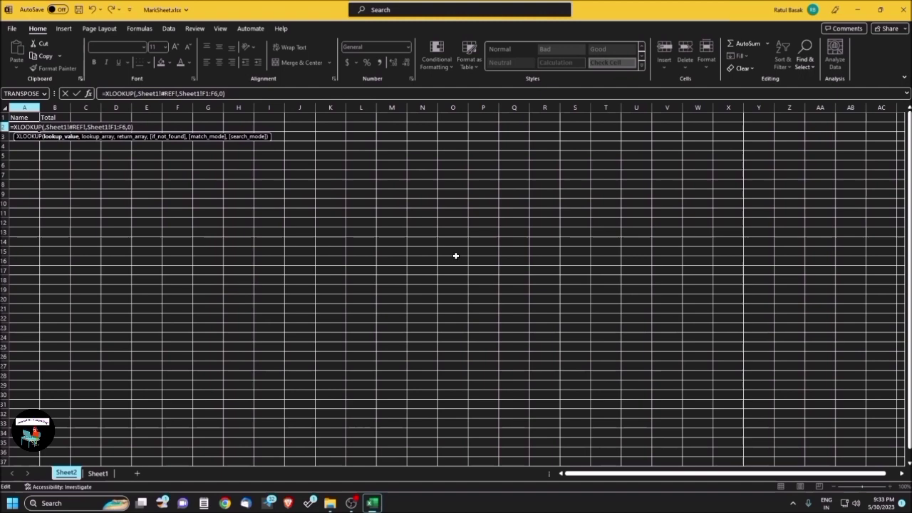
type("a")
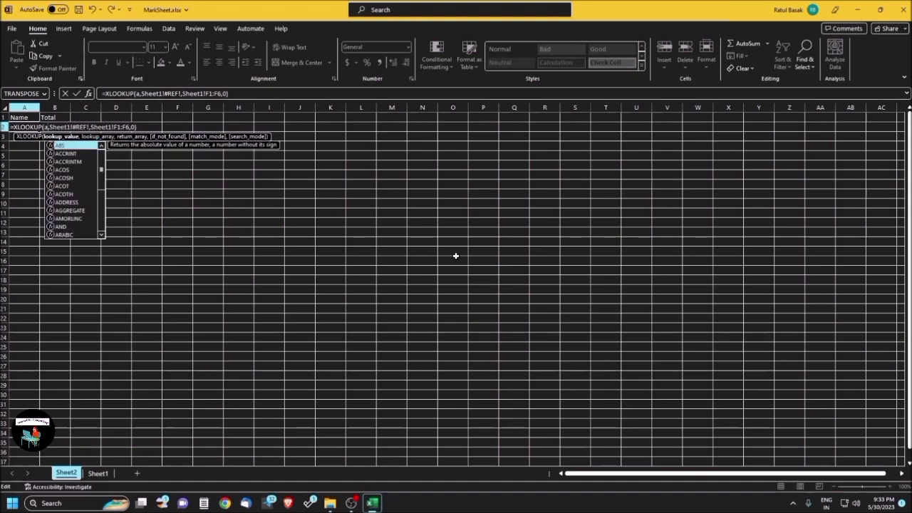
key("BackSpace")
type("b")
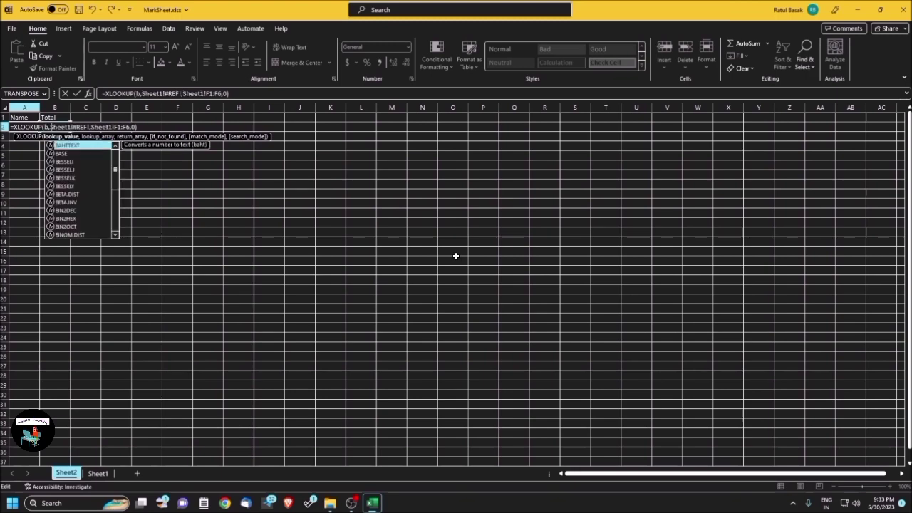
type("2")
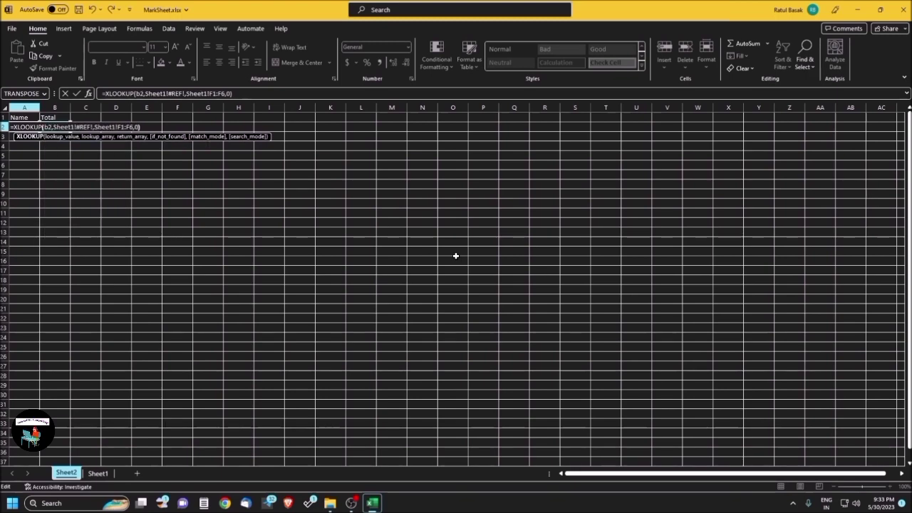
Review the arguments of the A2 formula and erase its whole content.
key("Left")
key("Left")
key("Left")
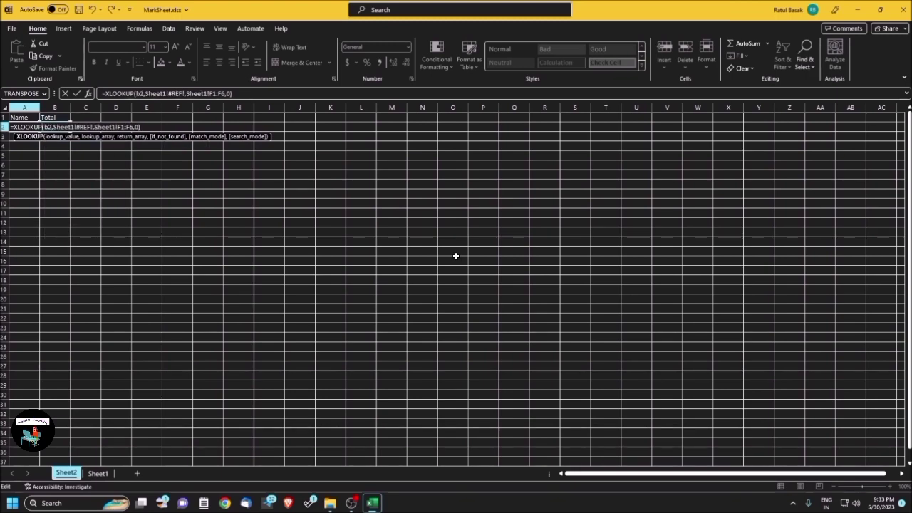
key("Right")
key("Right")
key("Right")
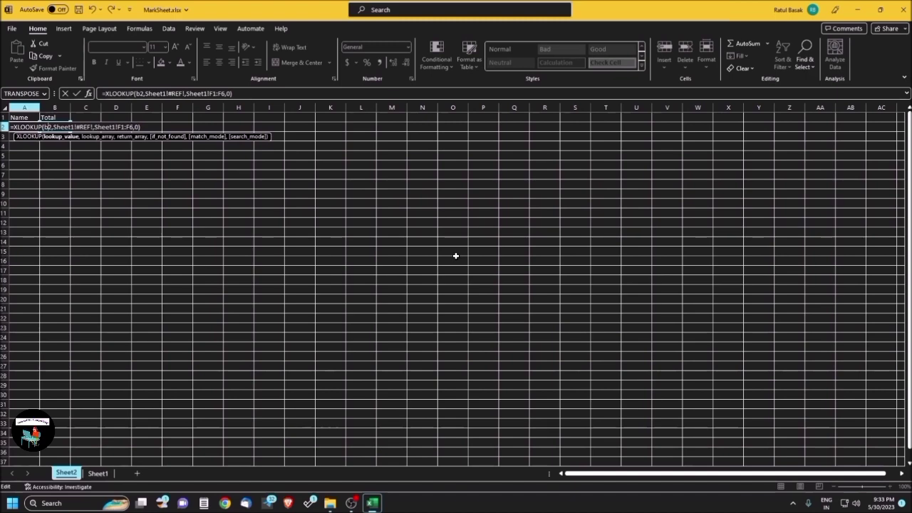
key("Right")
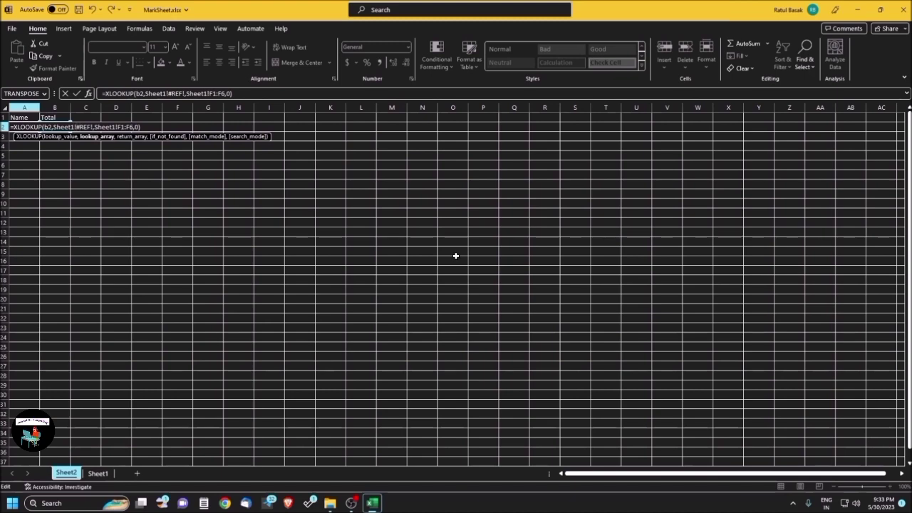
key("Escape")
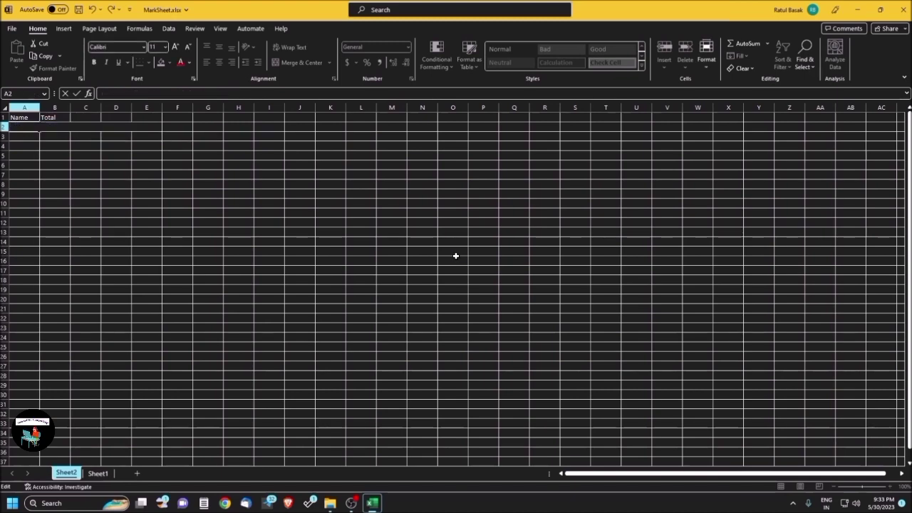
Start a new XLOOKUP formula in A2 with b2 as the lookup value and Sheet1!a1:a6 as the lookup array.
type("=")
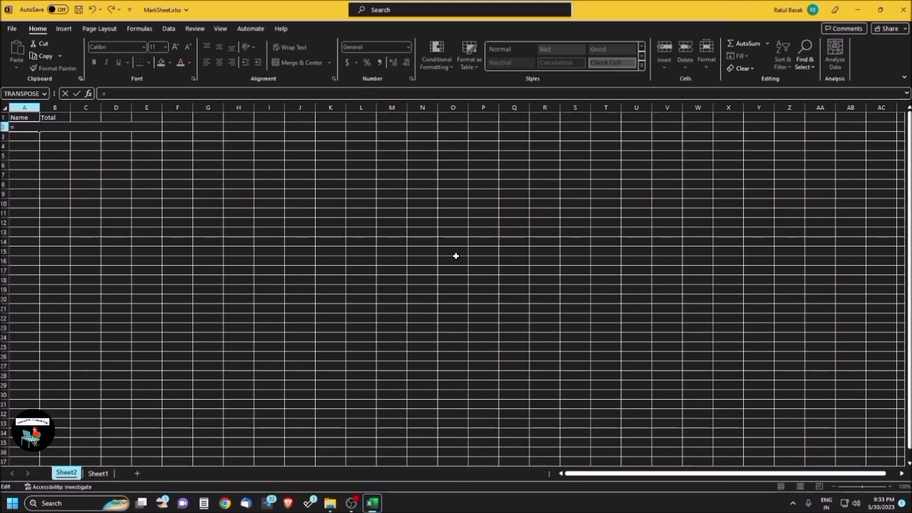
type("xlookup(")
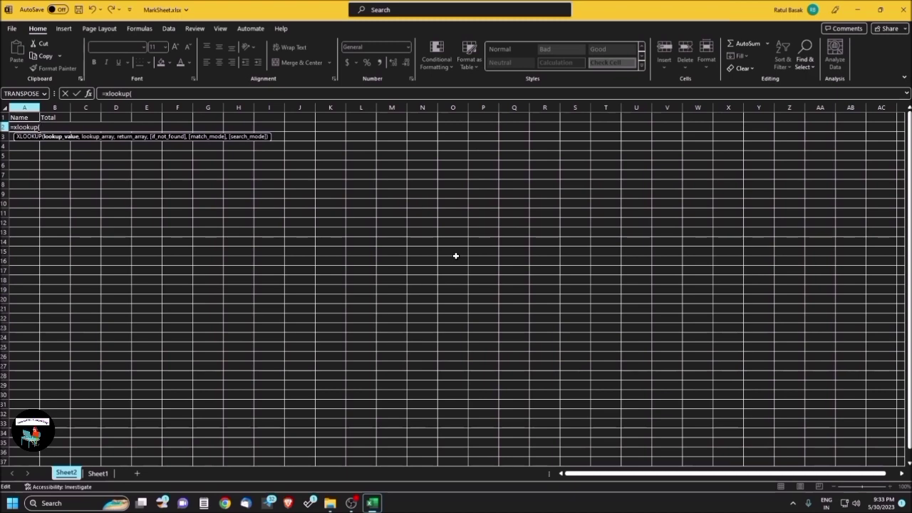
type("b2")
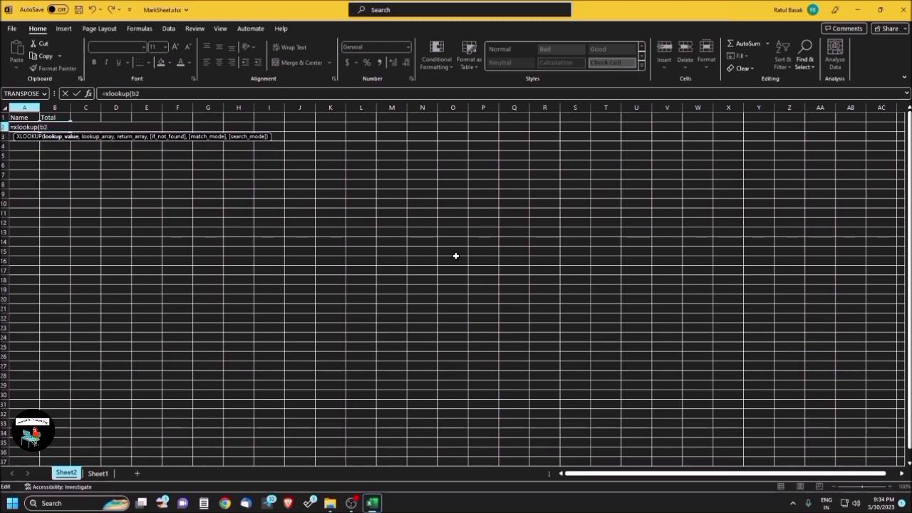
type(",S")
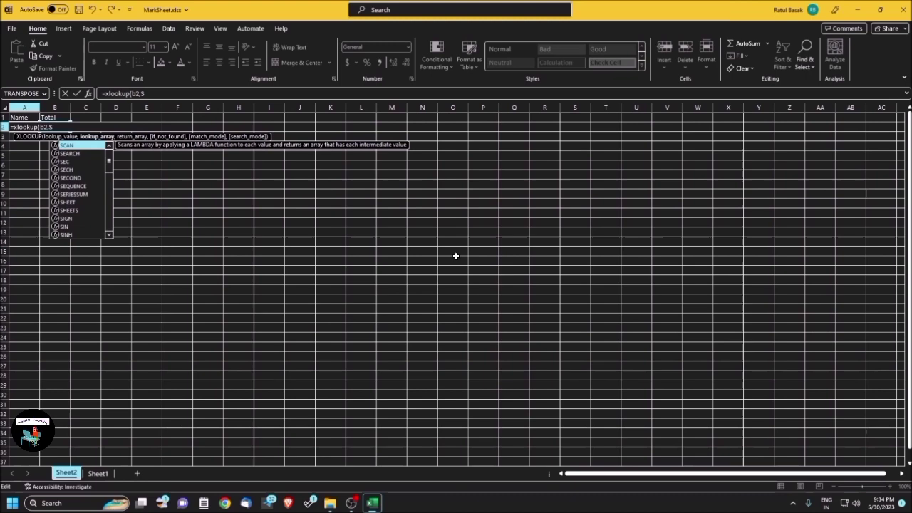
type("heet1!")
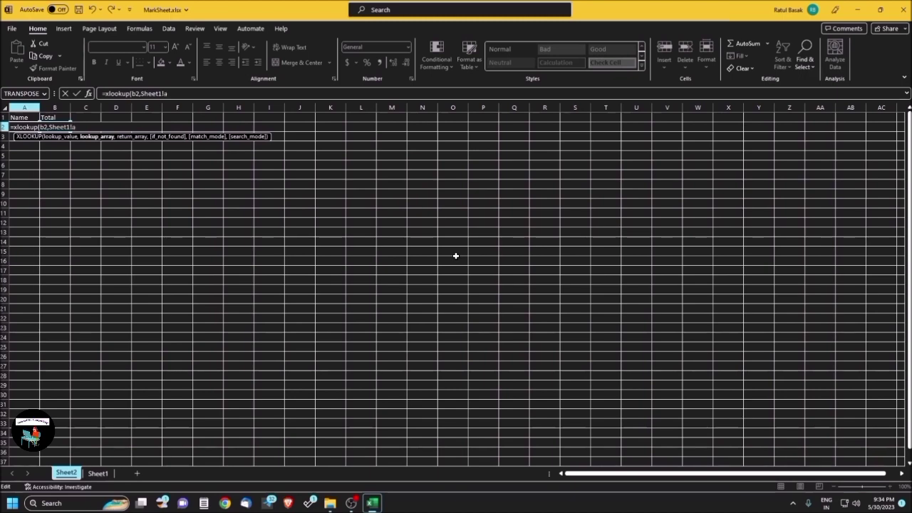
type("a6")
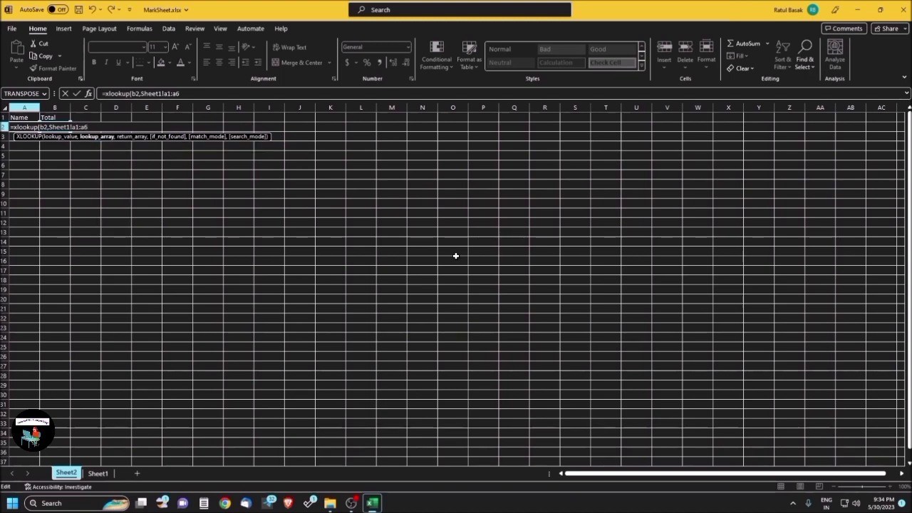
type(",")
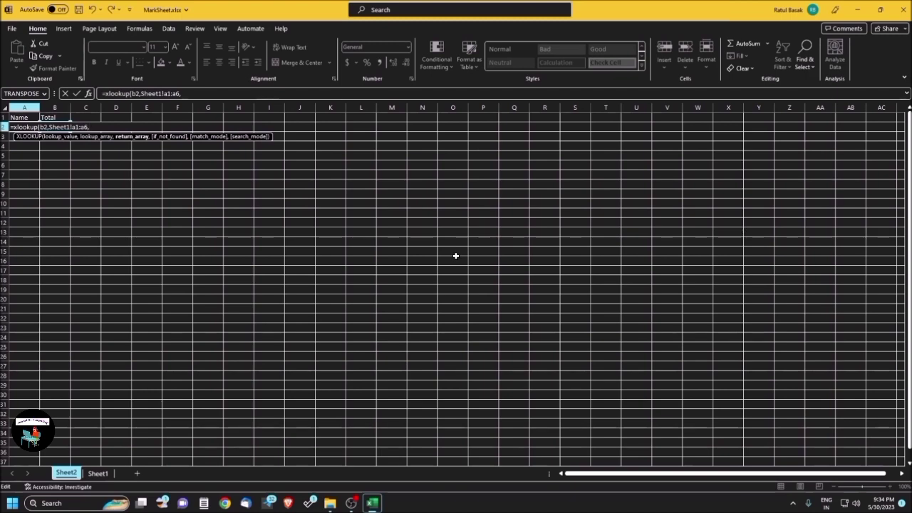
Complete the A2 formula with Sheet1!g1:g6 as the return array and 0 as the if-not-found value, and commit it.
type("She")
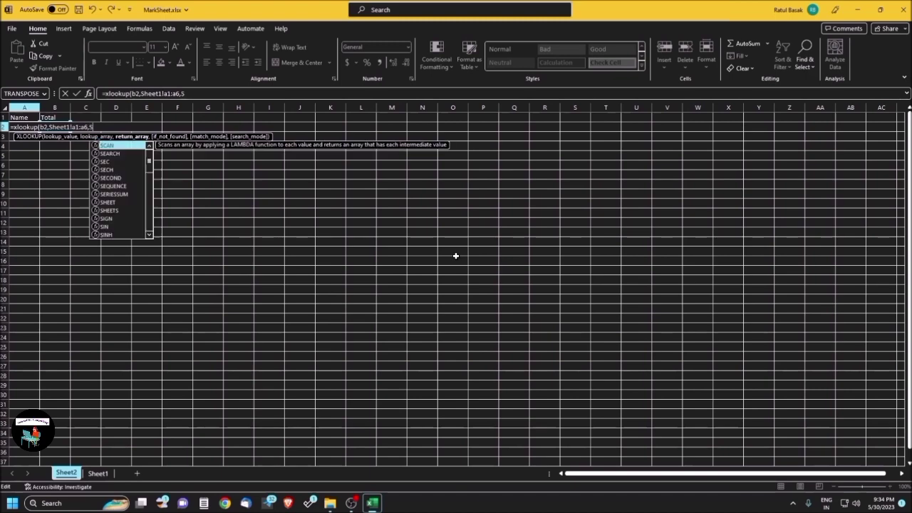
type("et1!")
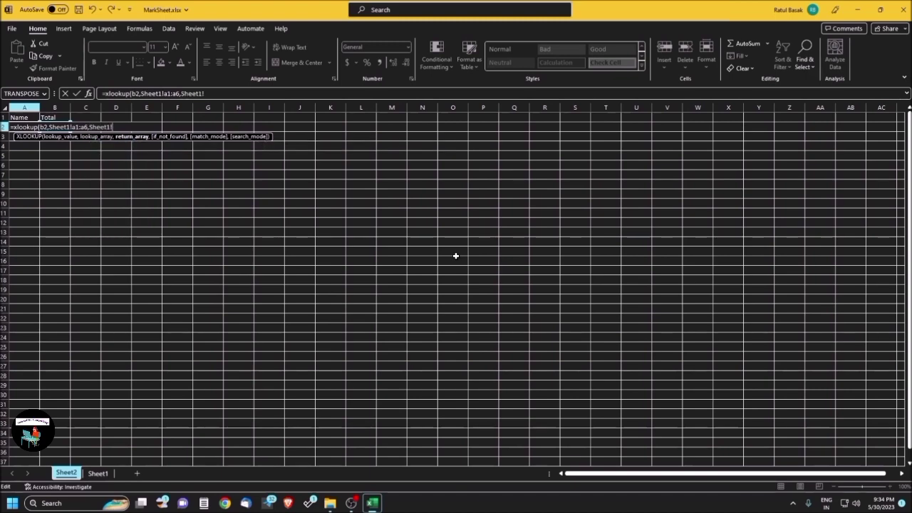
type("g1")
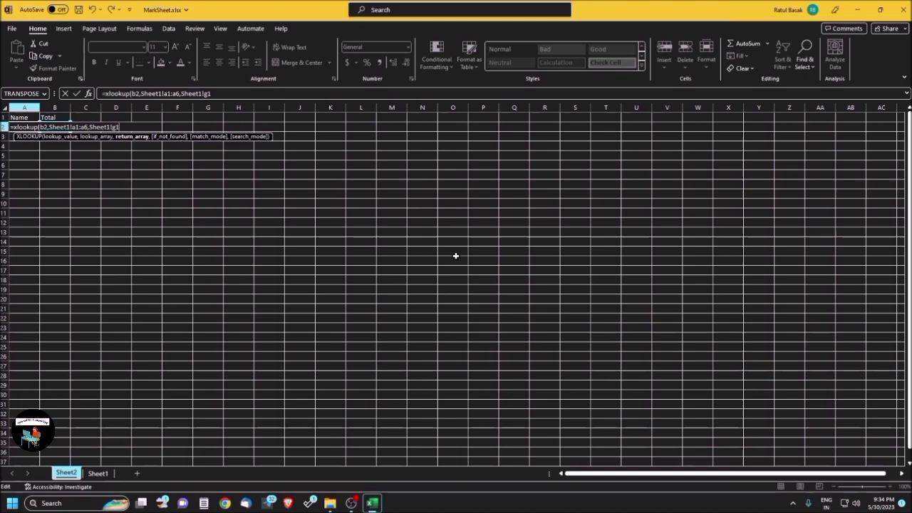
type(":g6,")
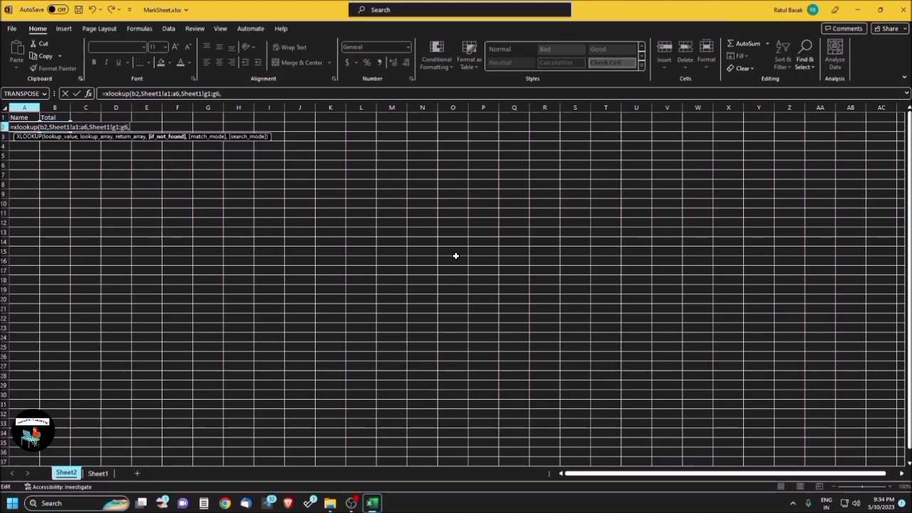
type("0)")
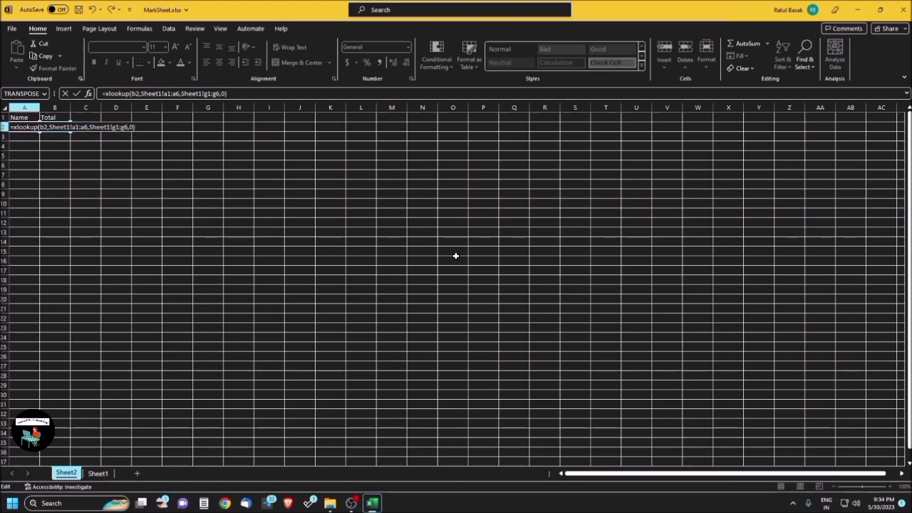
key("ctrl+Return")
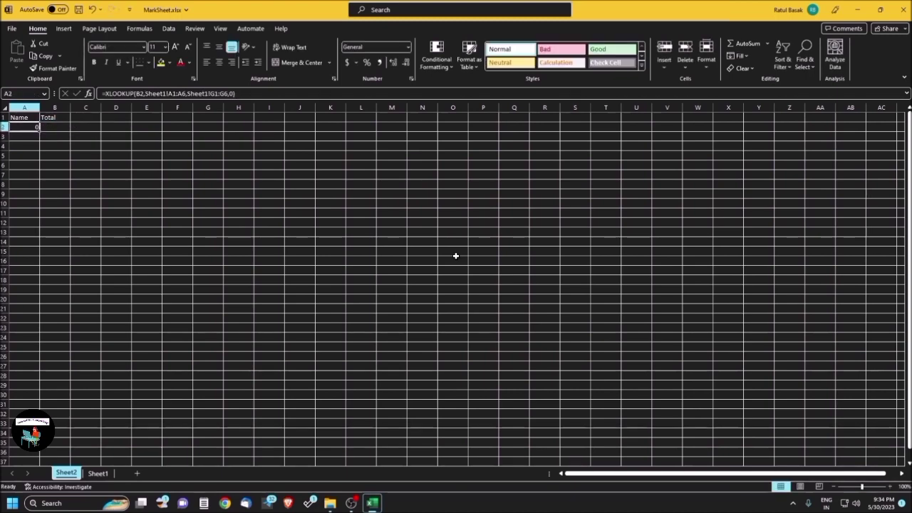
Enter 388 as the total in B2 and check the lookup result in A2.
key("Right")
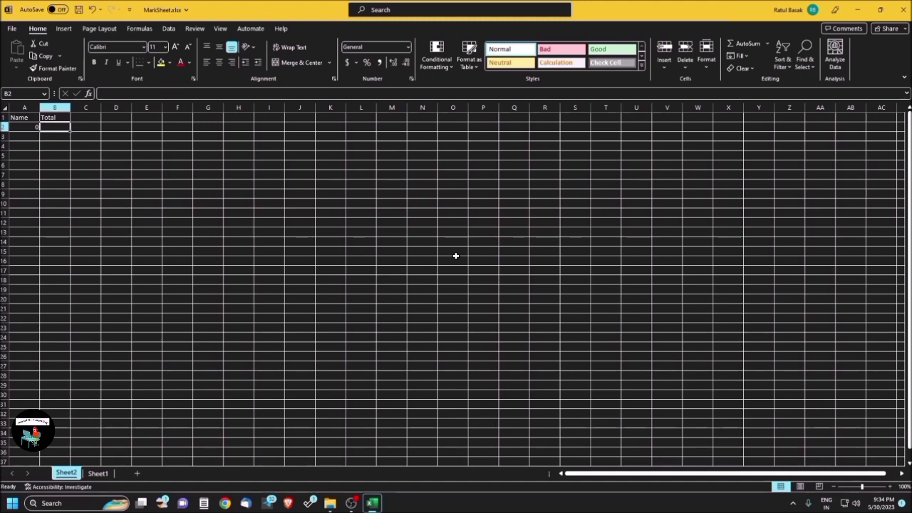
type("388")
key("ctrl+Return")
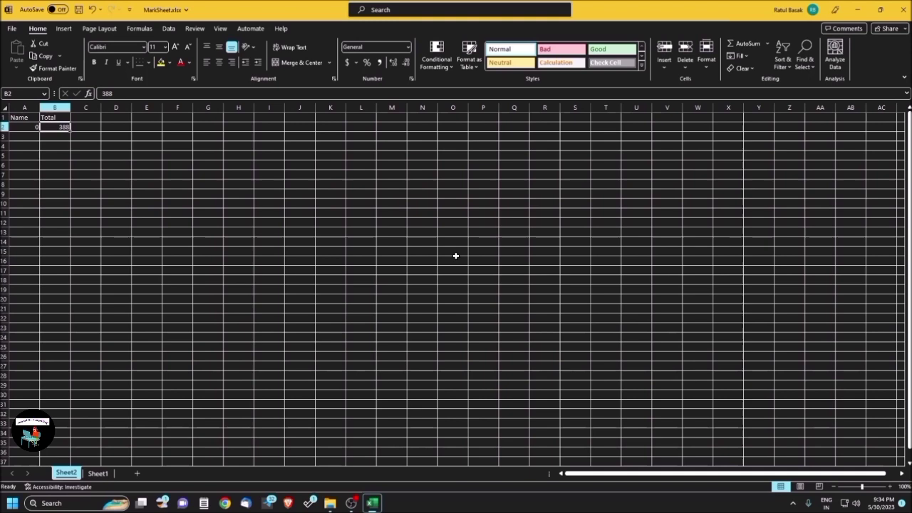
key("Left")
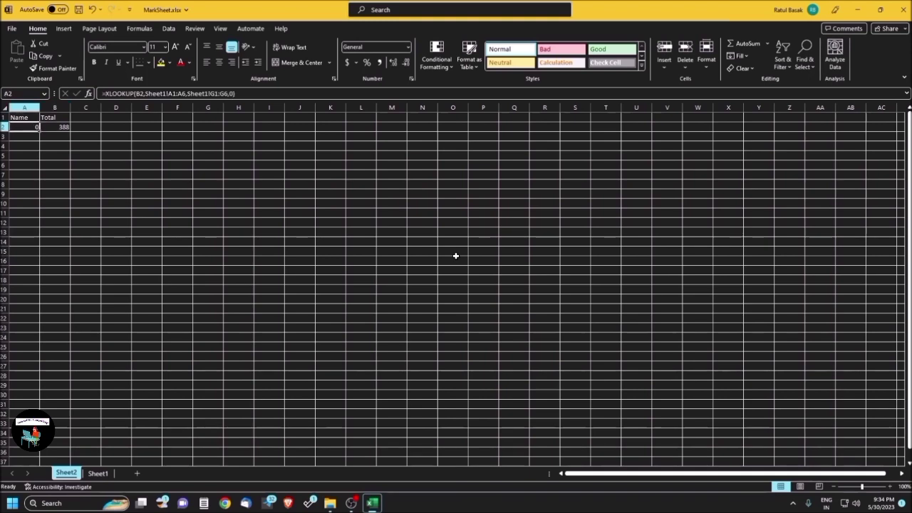
key("Right")
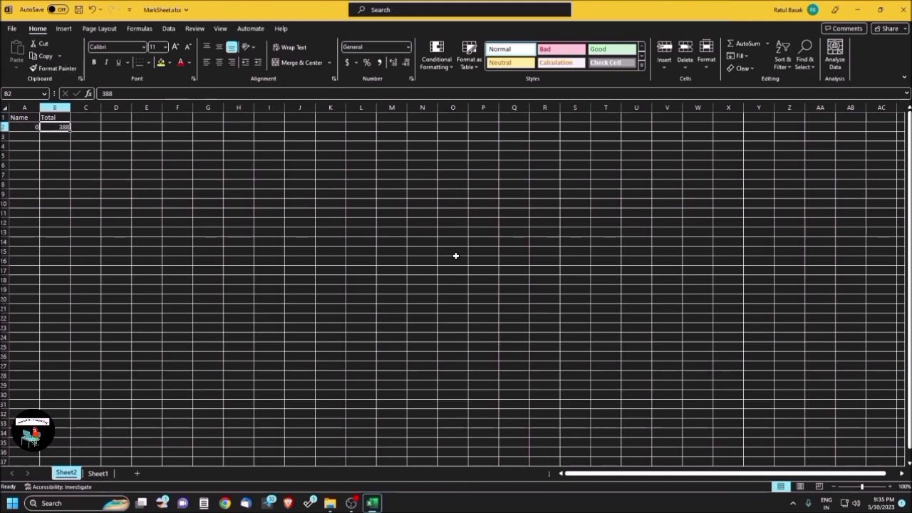
Edit the XLOOKUP formula in A2 so that its lookup array is Sheet1!g1:g6.
key("Left")
key("F2")
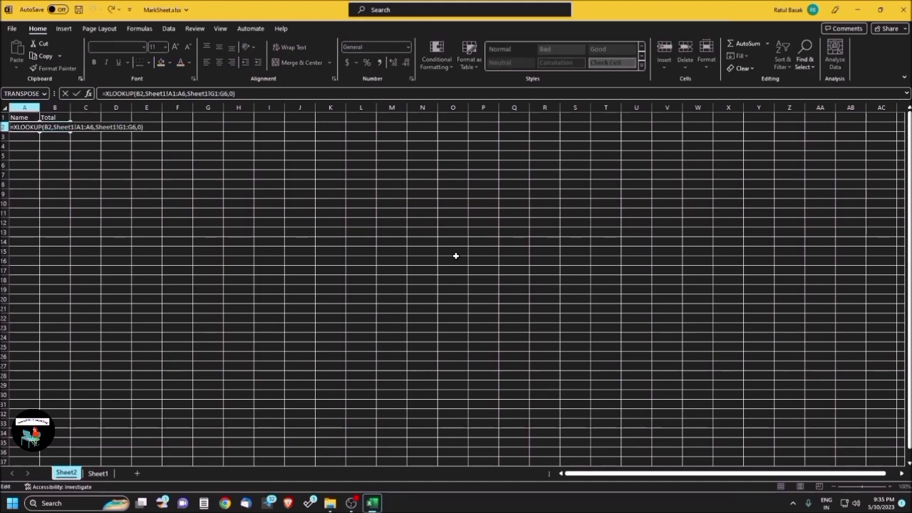
key("Home")
key("Right")
key("Right")
key("Right")
key("Right")
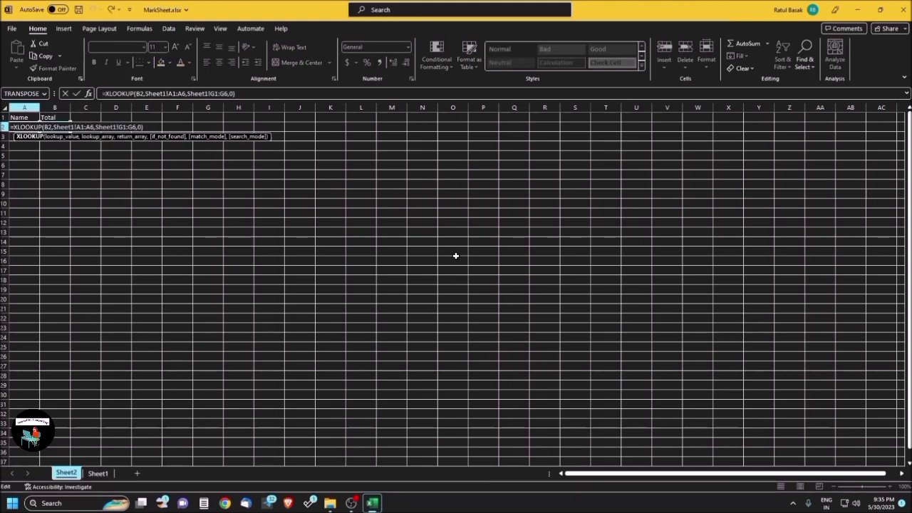
key("Right")
key("Right")
key("Right")
key("Right")
key("Right")
key("Right")
key("Right")
key("Right")
key("Right")
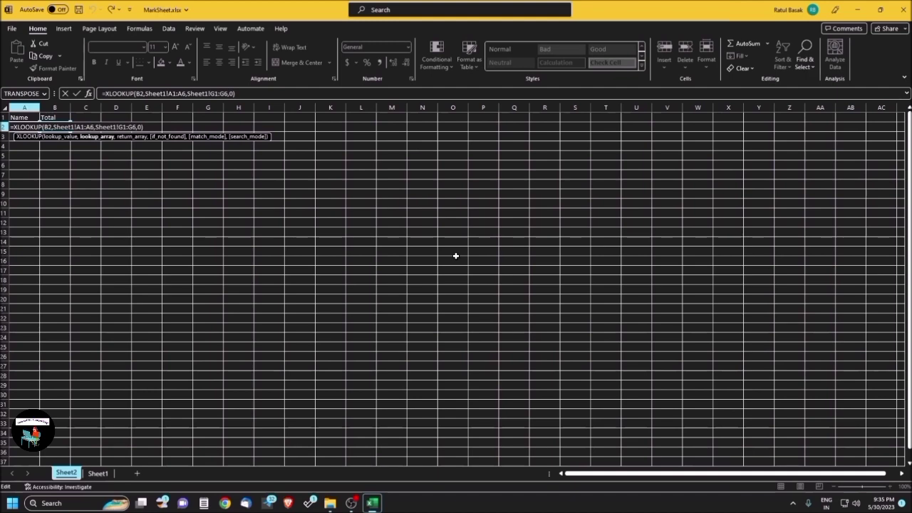
key("BackSpace")
type("g")
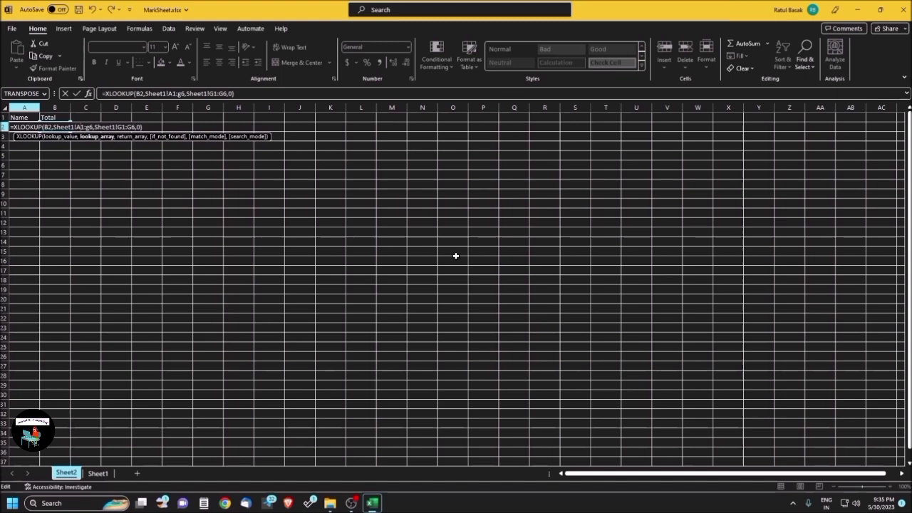
key("Left")
key("Left")
key("Left")
key("BackSpace")
type("g")
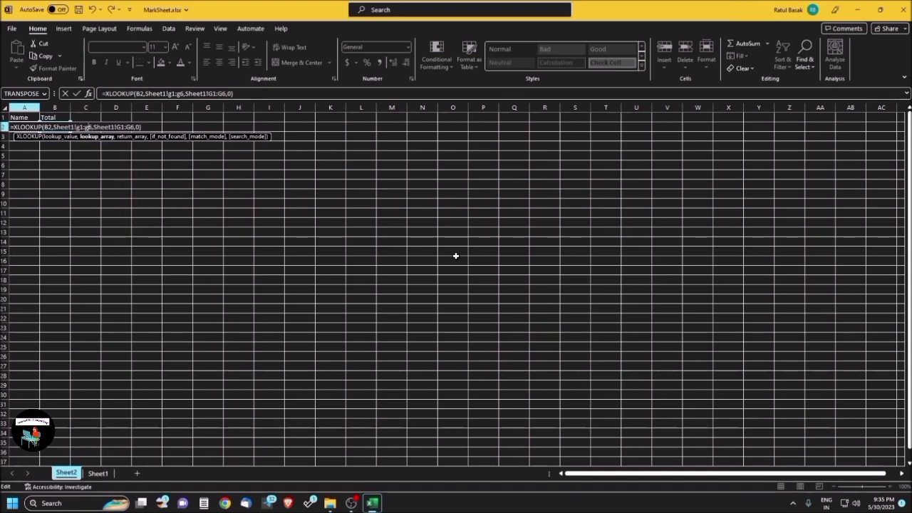
Change the return array of the A2 formula to Sheet1!a1:a6, commit it and check the result against the total in B2.
key("Right")
key("Right")
key("Right")
key("Right")
key("Right")
key("Right")
key("Right")
key("Right")
key("Right")
key("Right")
key("Right")
key("Right")
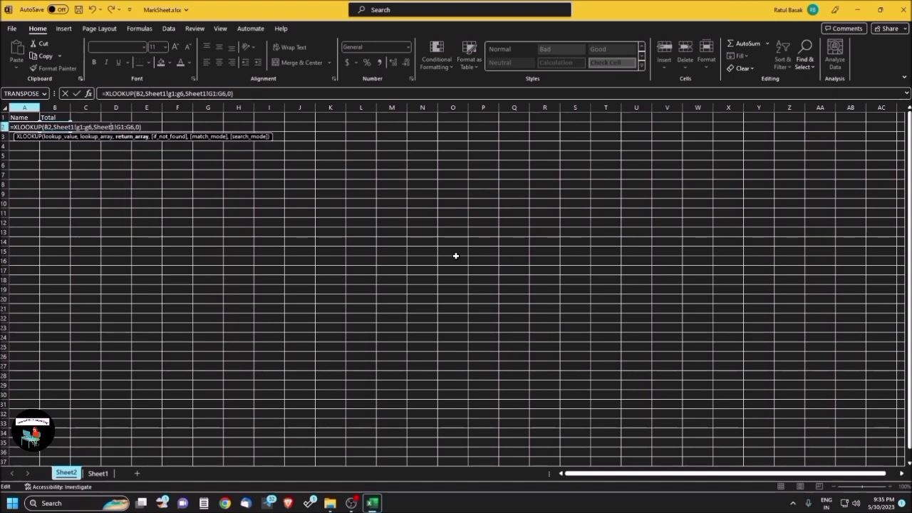
key("BackSpace")
type("a")
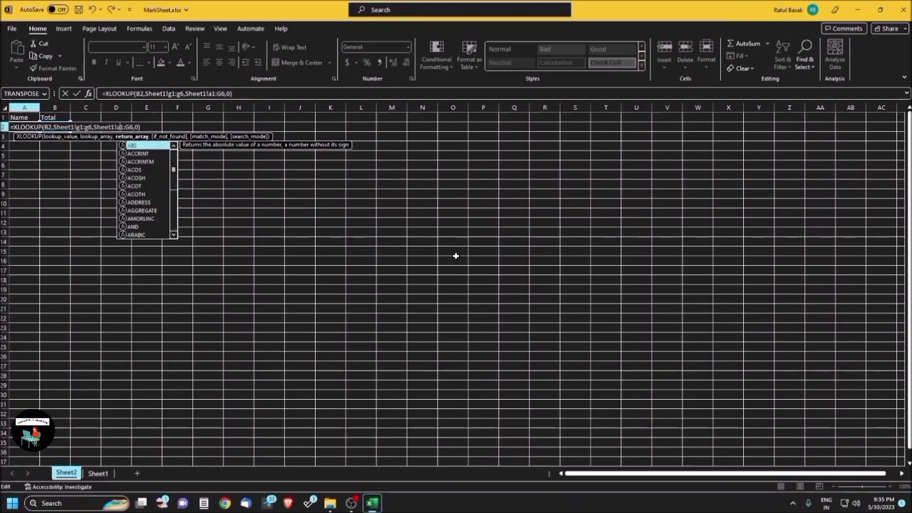
key("Escape")
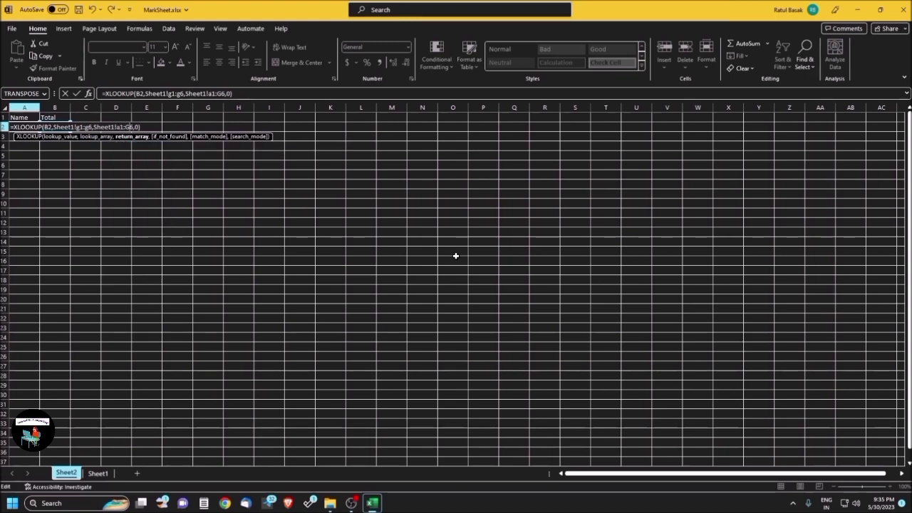
key("Right")
key("Right")
key("Right")
key("BackSpace")
type("a")
key("Return")
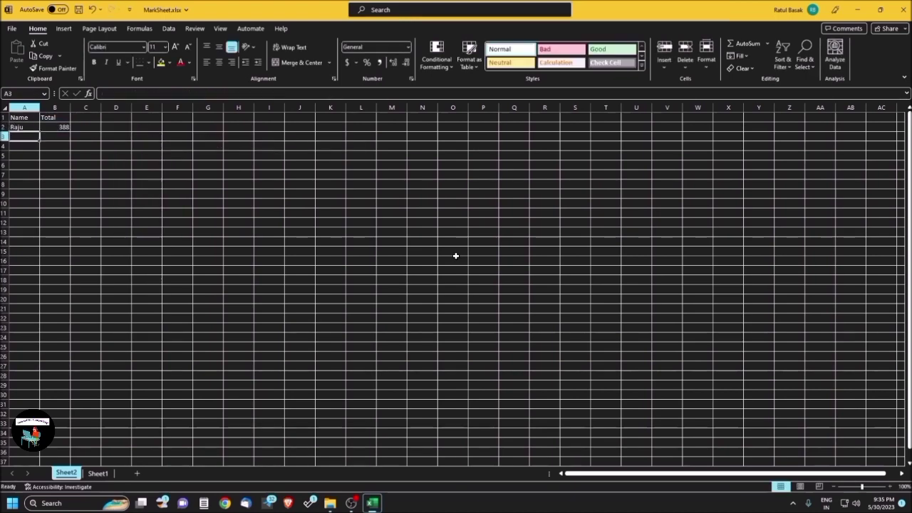
key("Up")
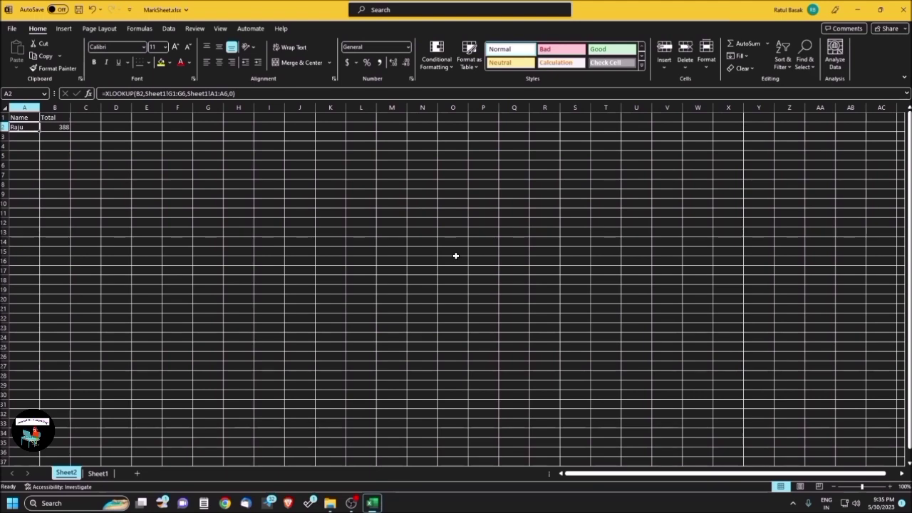
key("Right")
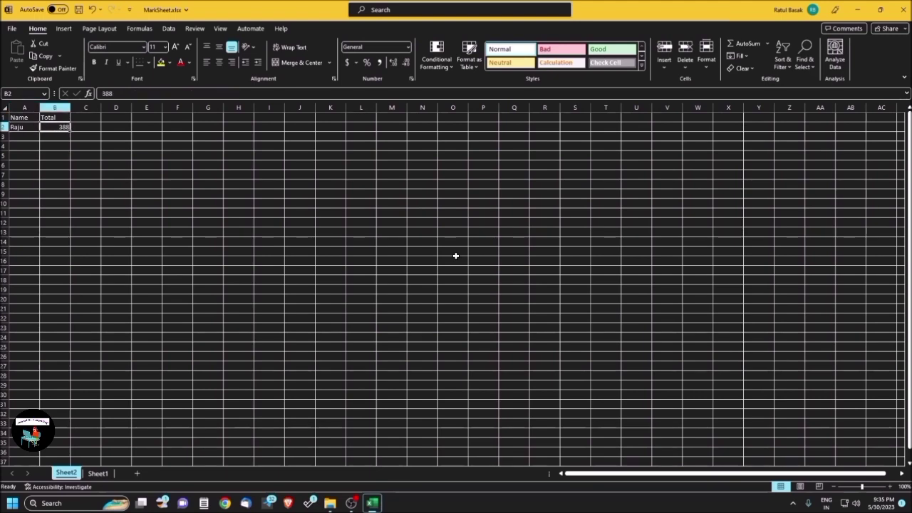
key("Left")
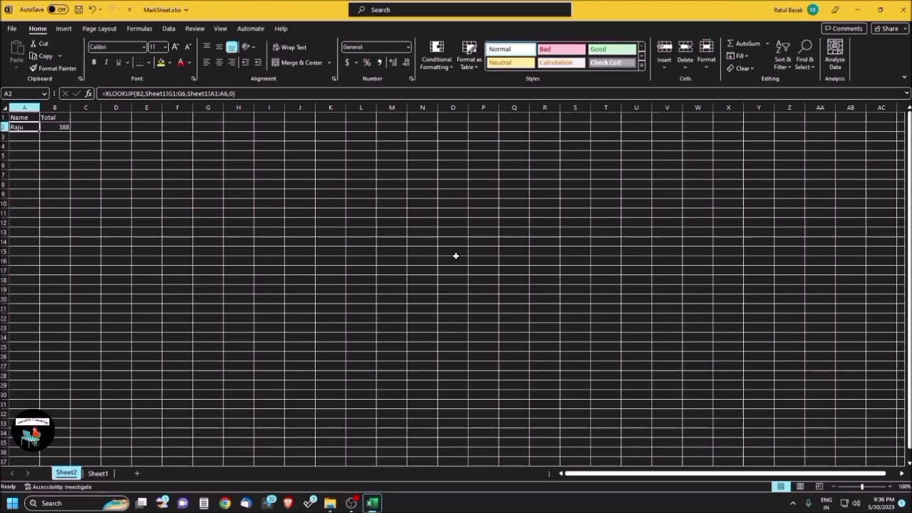